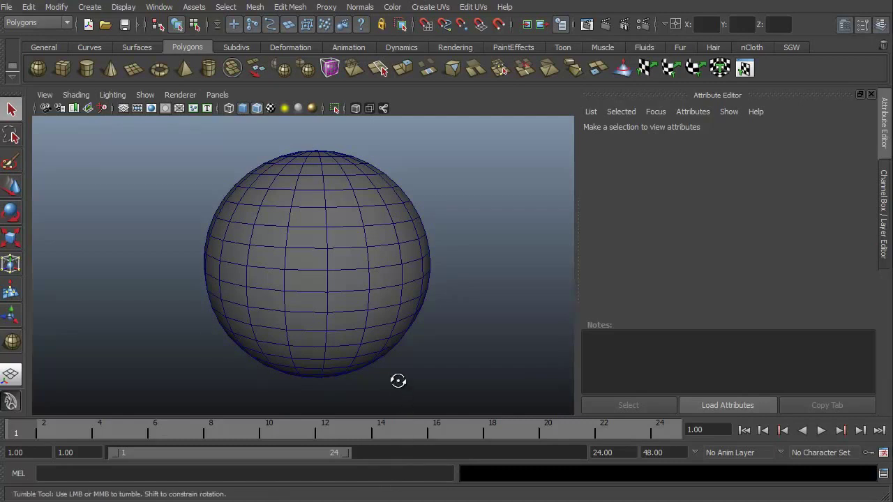
{"action": "left_click_drag", "start_coordinate": [399, 378], "coordinate": [515, 402], "text": "alt"}
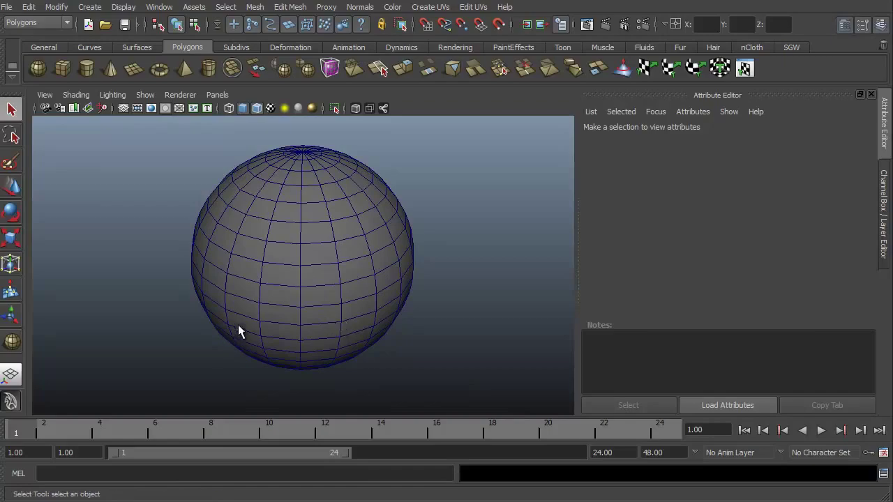
{"action": "left_click", "coordinate": [271, 295]}
{"action": "left_click_drag", "start_coordinate": [261, 309], "coordinate": [215, 335], "text": "alt"}
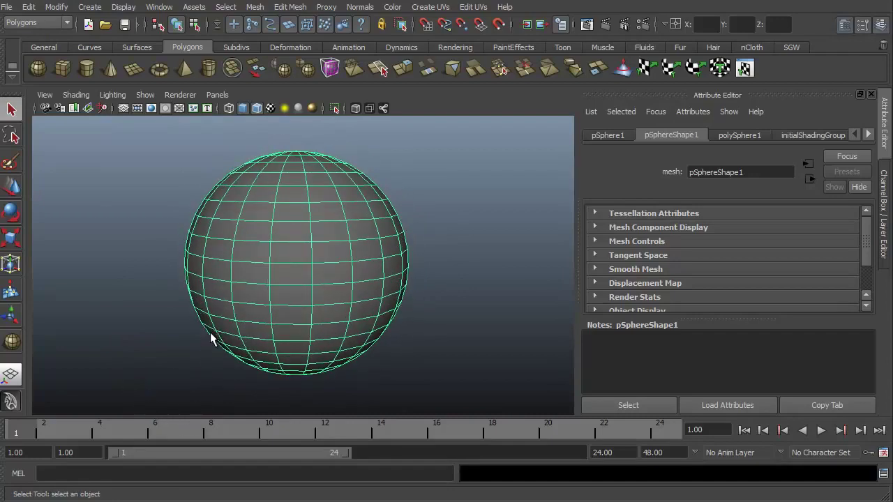
{"action": "left_click", "coordinate": [133, 243]}
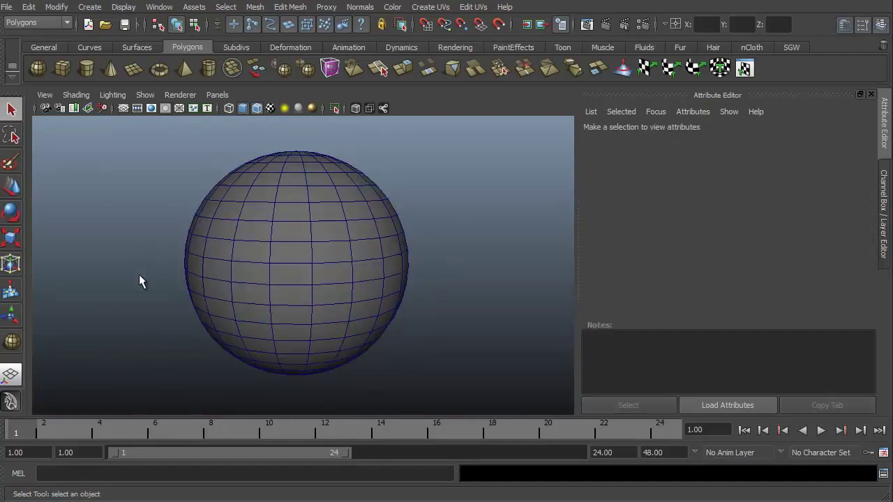
{"action": "left_click_drag", "start_coordinate": [129, 285], "coordinate": [207, 297], "text": "alt"}
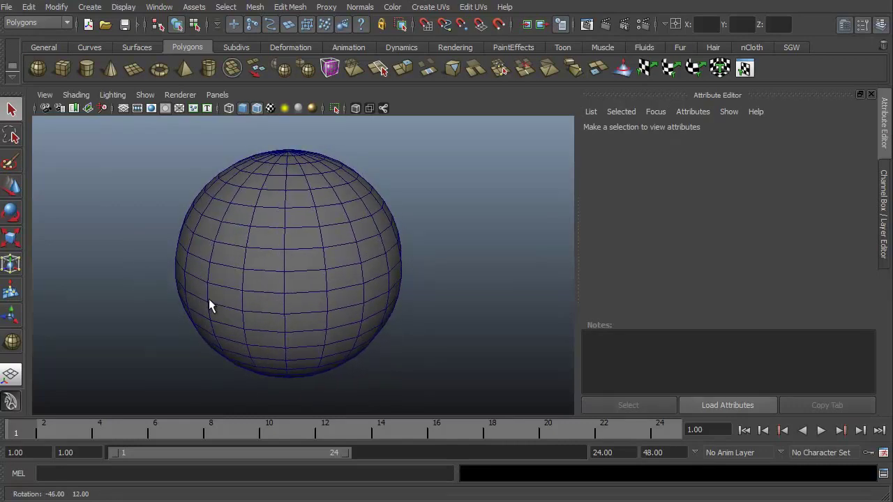
{"action": "middle_click_drag", "start_coordinate": [209, 302], "coordinate": [246, 293], "text": "alt"}
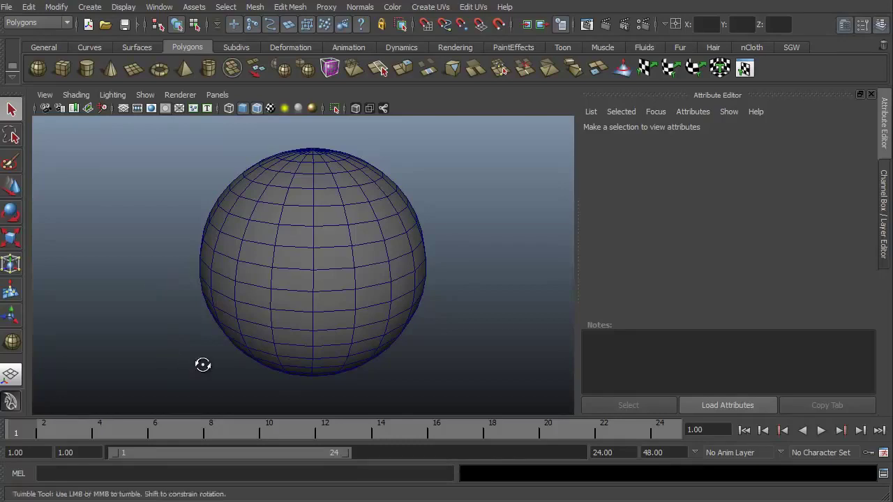
{"action": "mouse_move", "coordinate": [202, 365]}
{"action": "left_mouse_down", "text": "alt"}
{"action": "mouse_move", "coordinate": [199, 339]}
{"action": "mouse_move", "coordinate": [216, 370]}
{"action": "left_mouse_up", "text": "alt"}
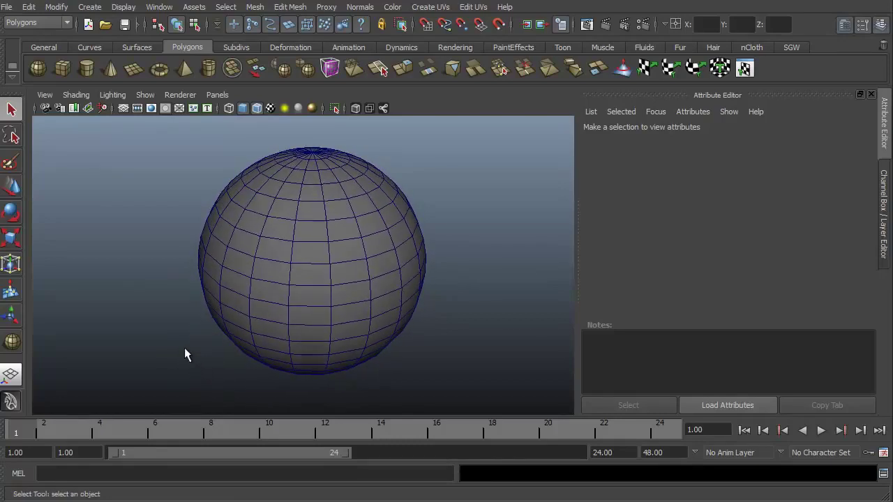
Display the custom SGW shelf with its modelling shortcuts
{"action": "left_click", "coordinate": [788, 47]}
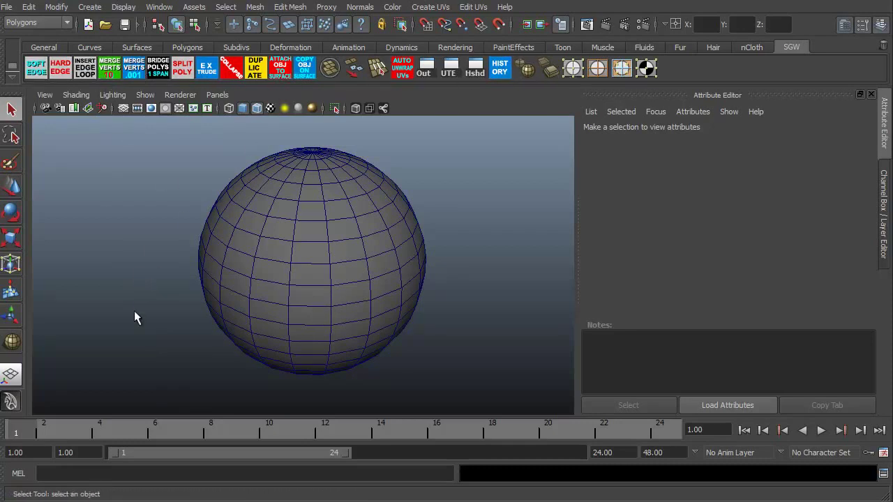
{"action": "mouse_move", "coordinate": [191, 369]}
{"action": "right_mouse_down", "text": "alt"}
{"action": "mouse_move", "coordinate": [191, 354]}
{"action": "mouse_move", "coordinate": [193, 370]}
{"action": "right_mouse_up", "text": "alt"}
{"action": "mouse_move", "coordinate": [193, 369]}
{"action": "left_mouse_down", "text": "alt"}
{"action": "mouse_move", "coordinate": [186, 339]}
{"action": "mouse_move", "coordinate": [155, 345]}
{"action": "mouse_move", "coordinate": [165, 376]}
{"action": "mouse_move", "coordinate": [165, 348]}
{"action": "mouse_move", "coordinate": [188, 362]}
{"action": "mouse_move", "coordinate": [195, 383]}
{"action": "left_mouse_up", "text": "alt"}
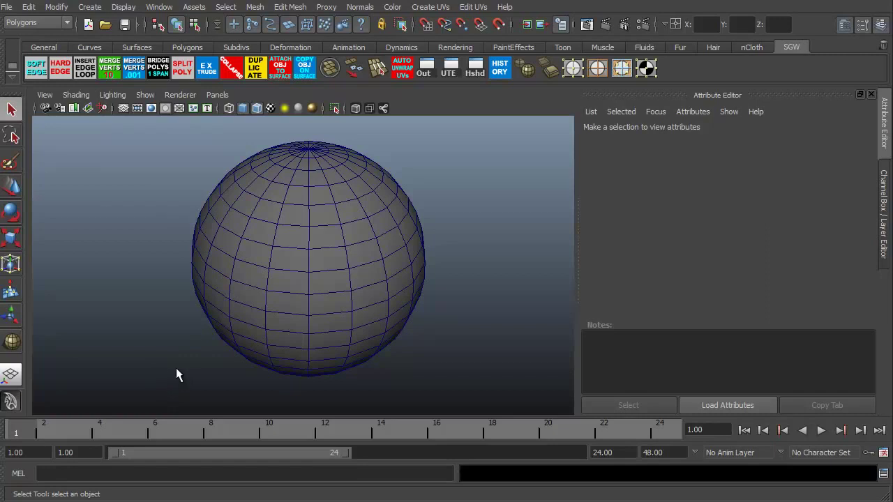
{"action": "left_click_drag", "start_coordinate": [177, 377], "coordinate": [179, 350], "text": "alt"}
{"action": "left_click_drag", "start_coordinate": [171, 381], "coordinate": [145, 358], "text": "alt"}
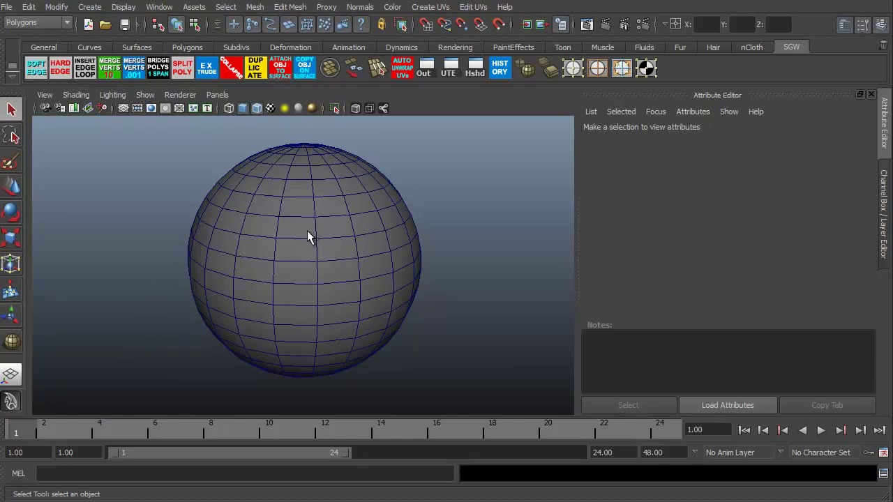
Bring up the hotbox over the sphere and browse its File, Edit and Modify command lists
{"action": "key", "text": "space"}
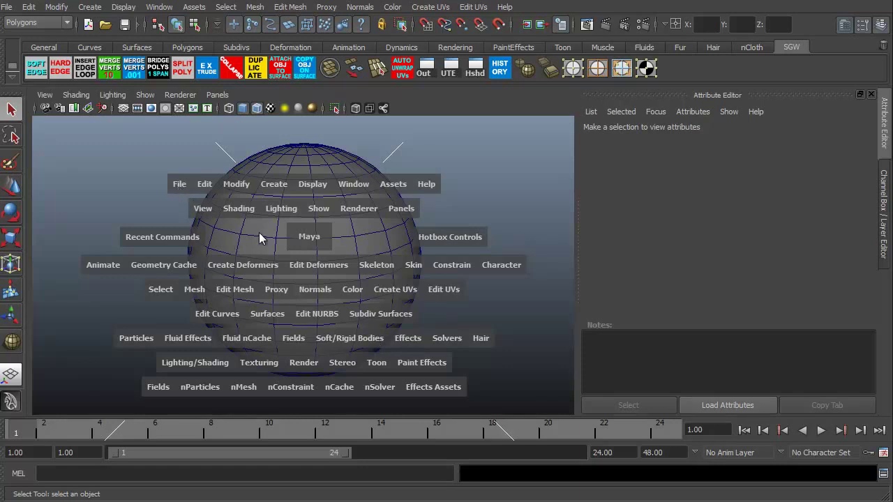
{"action": "key", "text": "space"}
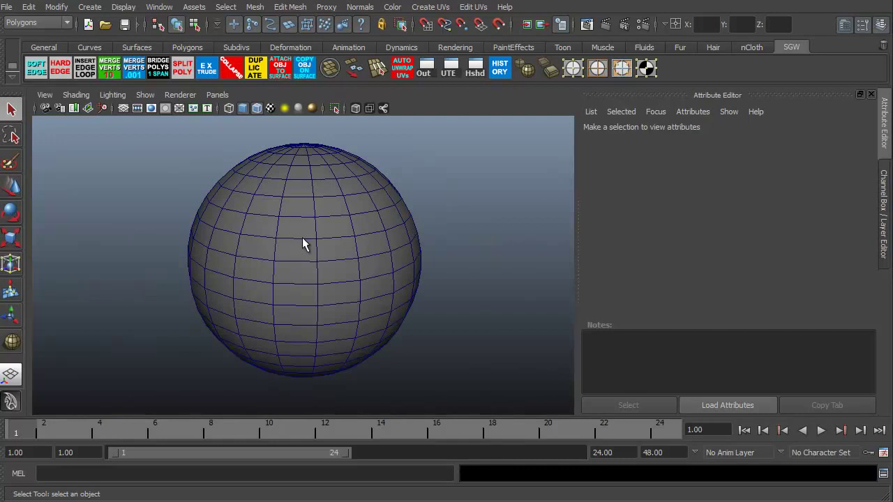
{"action": "key", "text": "space"}
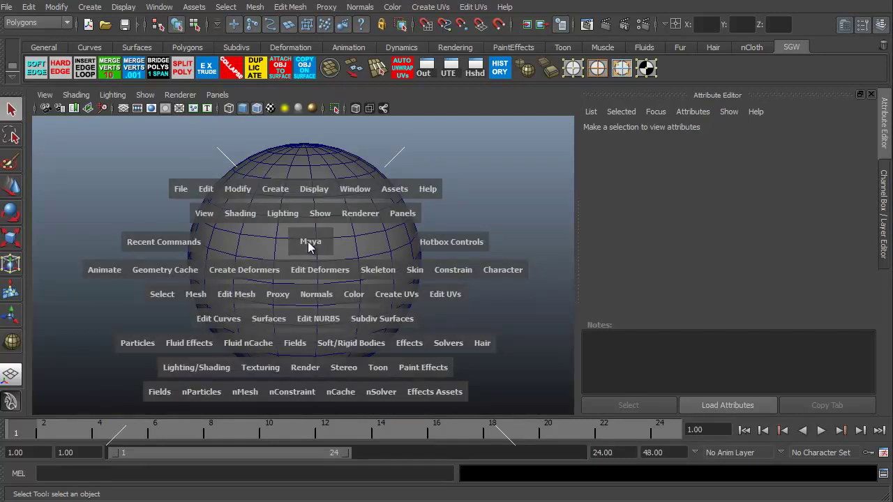
{"action": "left_click", "coordinate": [181, 192]}
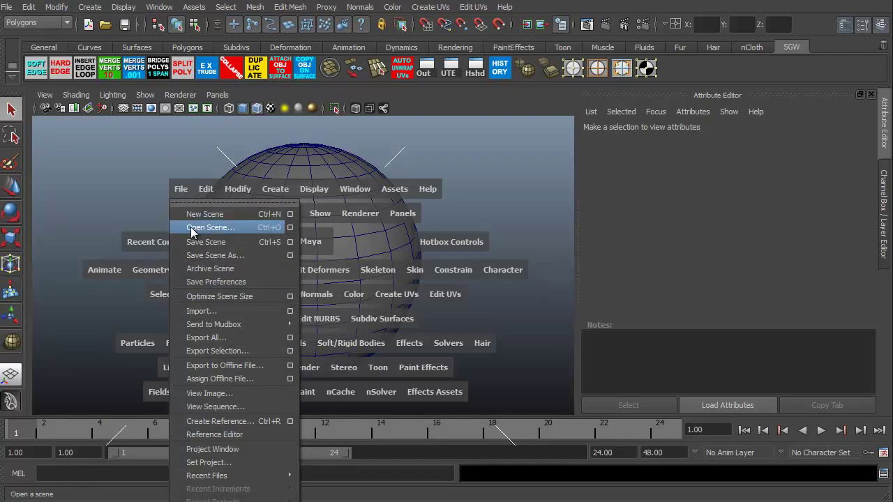
{"action": "left_click", "coordinate": [210, 193]}
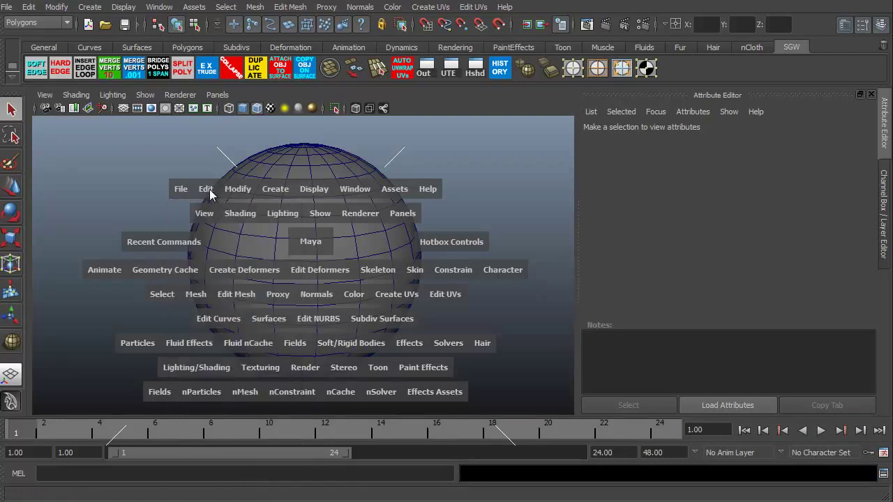
{"action": "left_click", "coordinate": [207, 191]}
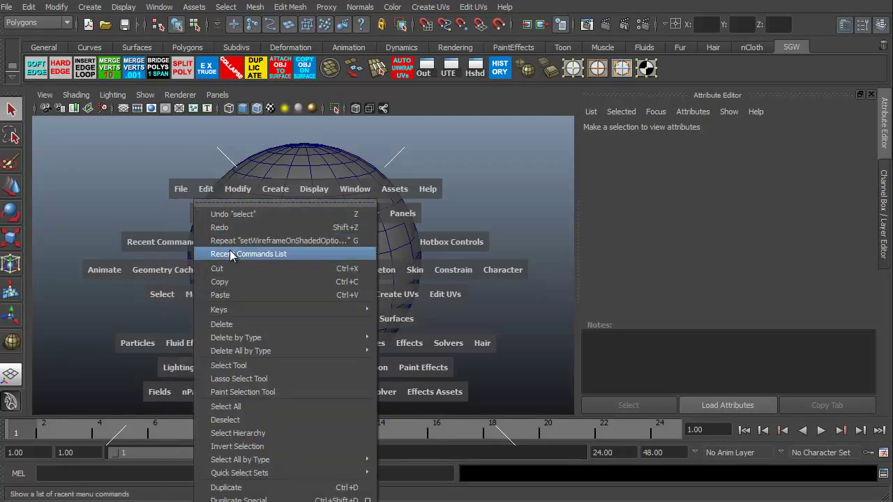
{"action": "left_click", "coordinate": [236, 189]}
{"action": "left_click", "coordinate": [238, 191]}
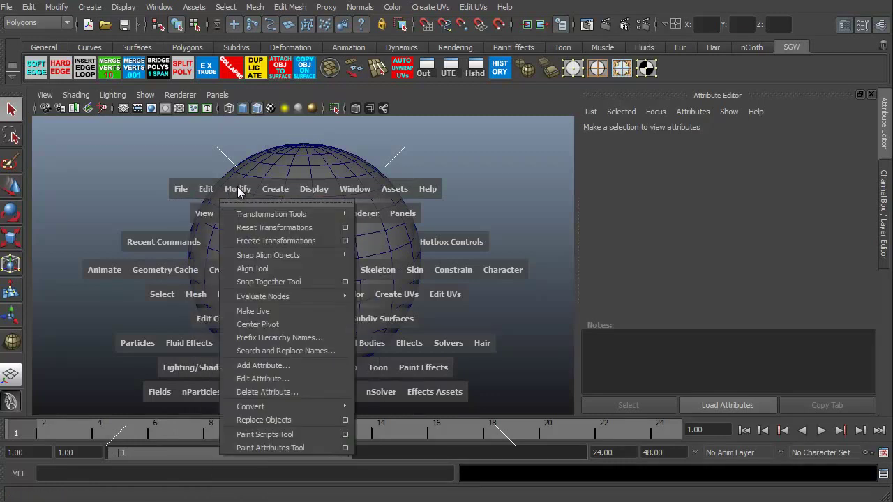
Tear off the hotbox's Create commands as a floating window, move it aside, look through its entries, and close it
{"action": "left_click", "coordinate": [272, 191]}
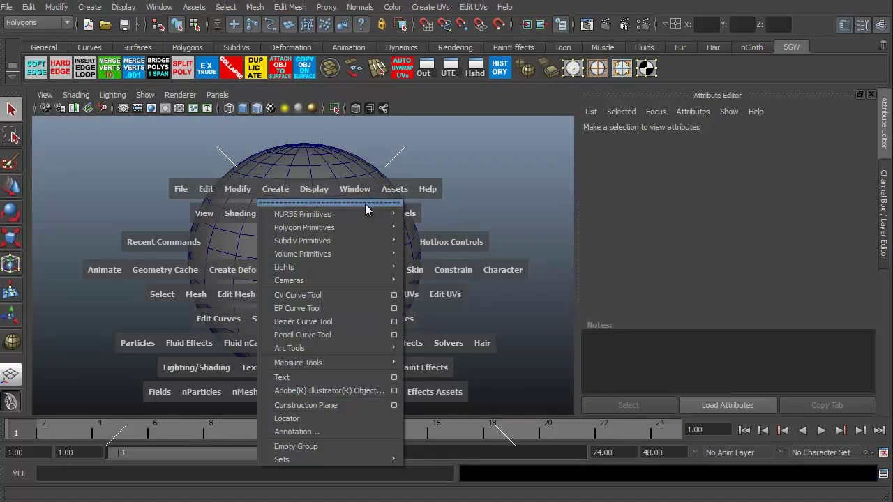
{"action": "left_click", "coordinate": [318, 203]}
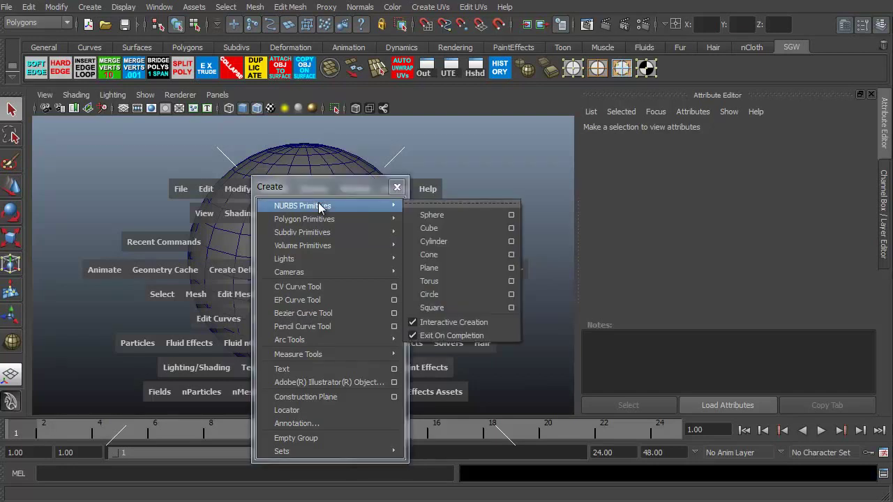
{"action": "left_click_drag", "start_coordinate": [315, 185], "coordinate": [474, 140]}
{"action": "mouse_move", "coordinate": [480, 167]}
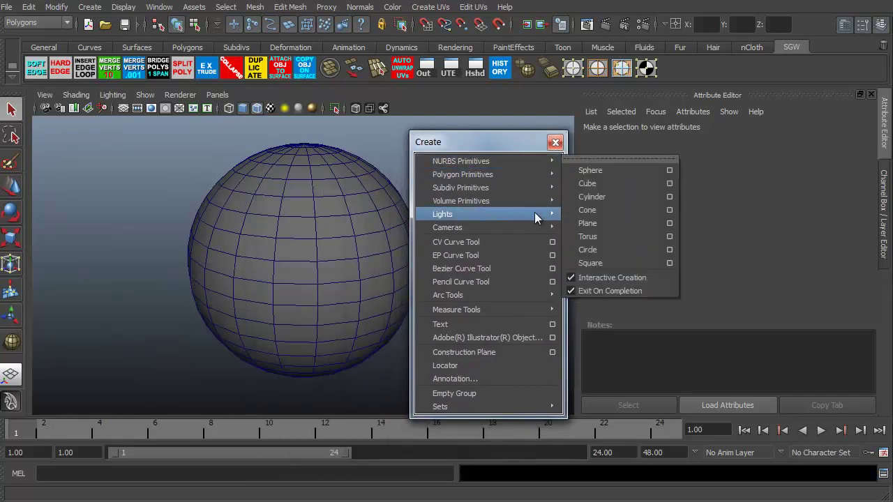
{"action": "mouse_move", "coordinate": [458, 201]}
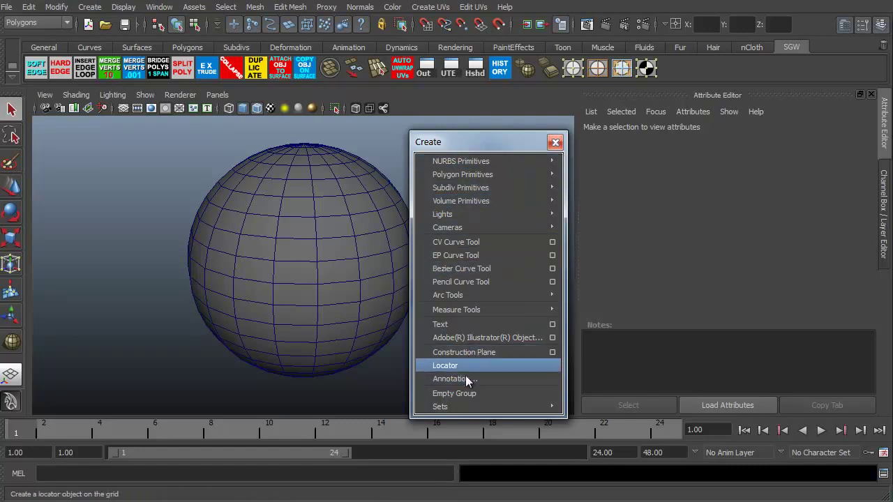
{"action": "mouse_move", "coordinate": [517, 161]}
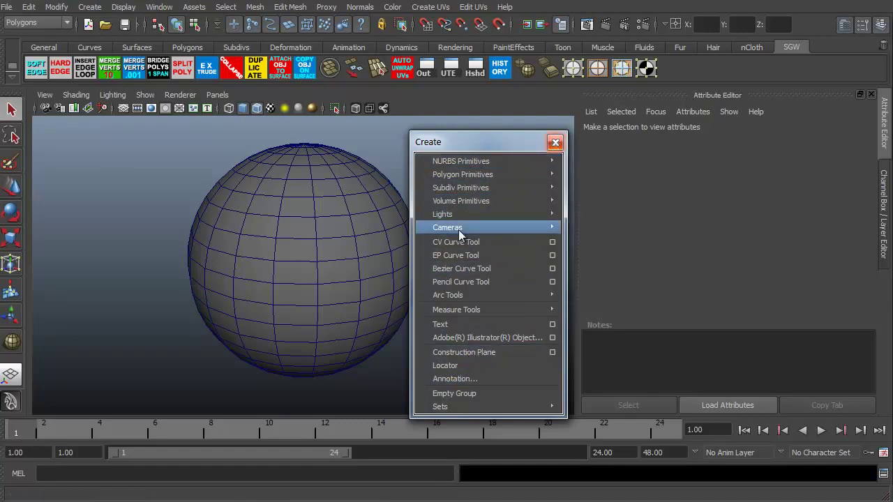
{"action": "left_click", "coordinate": [555, 143]}
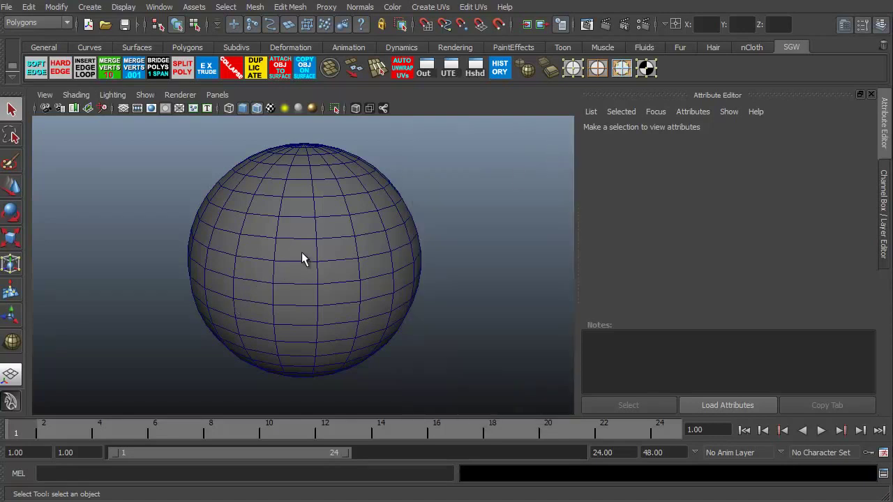
Examine the hotbox's four diagonal zones, including the view layout presets, the interface element toggles and the Attributes options
{"action": "key", "text": "space"}
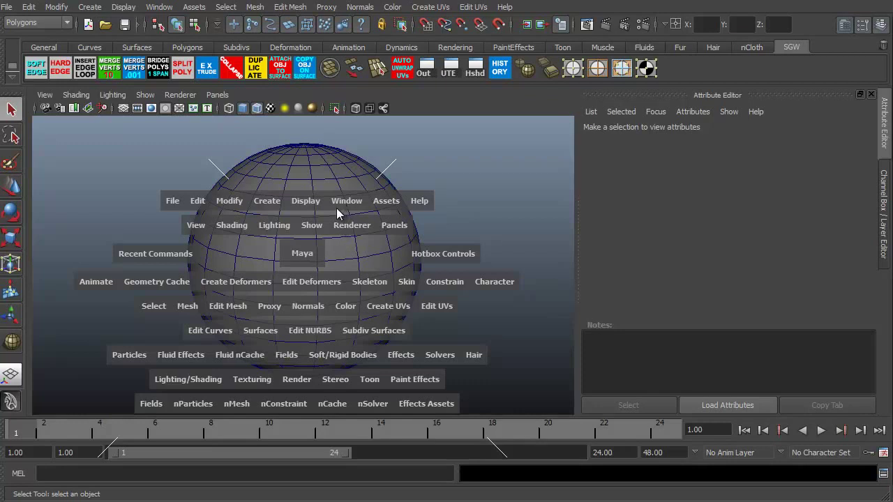
{"action": "key", "text": "space"}
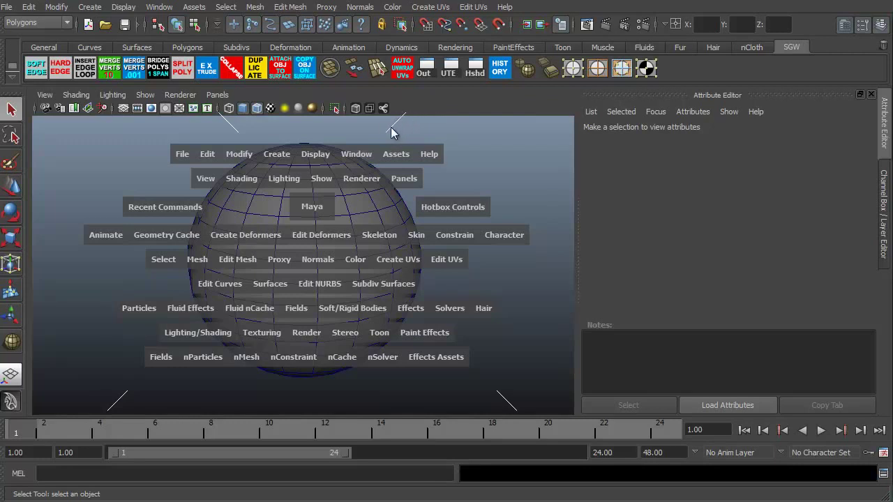
{"action": "left_click_drag", "start_coordinate": [401, 123], "coordinate": [450, 108]}
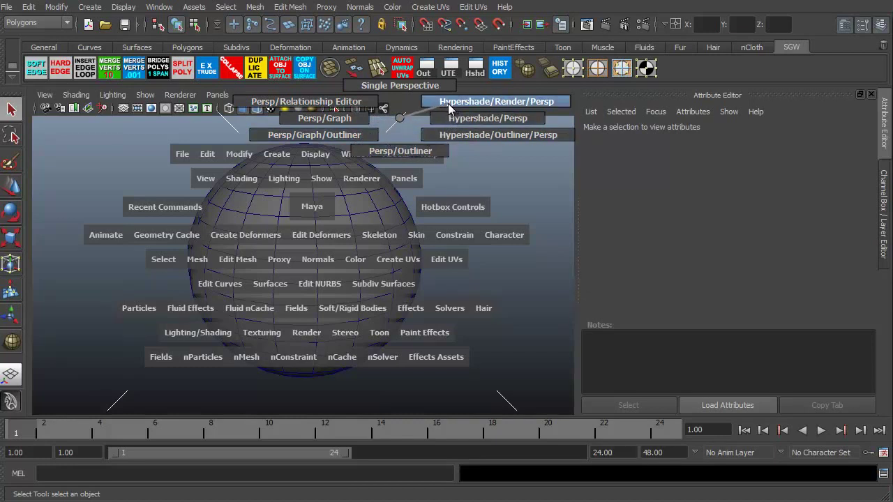
{"action": "left_click_drag", "start_coordinate": [448, 108], "coordinate": [404, 122]}
{"action": "mouse_move", "coordinate": [226, 124]}
{"action": "left_mouse_down"}
{"action": "mouse_move", "coordinate": [223, 94]}
{"action": "mouse_move", "coordinate": [189, 111]}
{"action": "mouse_move", "coordinate": [194, 140]}
{"action": "mouse_move", "coordinate": [225, 155]}
{"action": "mouse_move", "coordinate": [269, 142]}
{"action": "mouse_move", "coordinate": [277, 128]}
{"action": "mouse_move", "coordinate": [272, 109]}
{"action": "mouse_move", "coordinate": [226, 125]}
{"action": "left_mouse_up"}
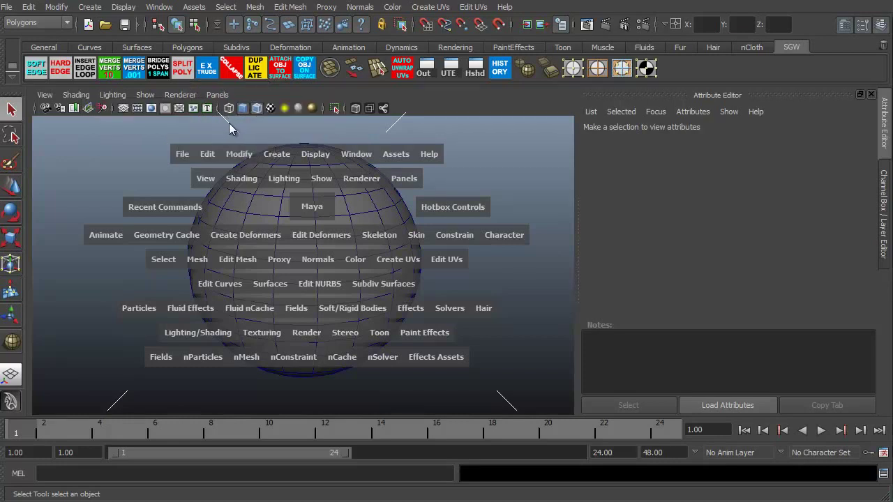
{"action": "mouse_move", "coordinate": [119, 402]}
{"action": "left_mouse_down"}
{"action": "mouse_move", "coordinate": [124, 366]}
{"action": "mouse_move", "coordinate": [167, 386]}
{"action": "mouse_move", "coordinate": [165, 428]}
{"action": "mouse_move", "coordinate": [91, 399]}
{"action": "mouse_move", "coordinate": [117, 373]}
{"action": "mouse_move", "coordinate": [120, 402]}
{"action": "left_mouse_up"}
{"action": "mouse_move", "coordinate": [506, 403]}
{"action": "left_mouse_down"}
{"action": "mouse_move", "coordinate": [506, 368]}
{"action": "mouse_move", "coordinate": [478, 383]}
{"action": "mouse_move", "coordinate": [517, 403]}
{"action": "mouse_move", "coordinate": [506, 403]}
{"action": "left_mouse_up"}
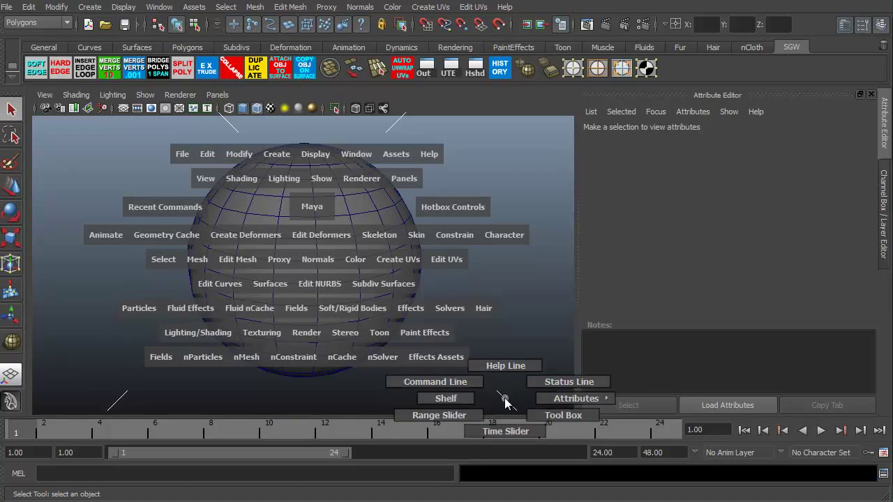
{"action": "left_click_drag", "start_coordinate": [505, 403], "coordinate": [577, 422]}
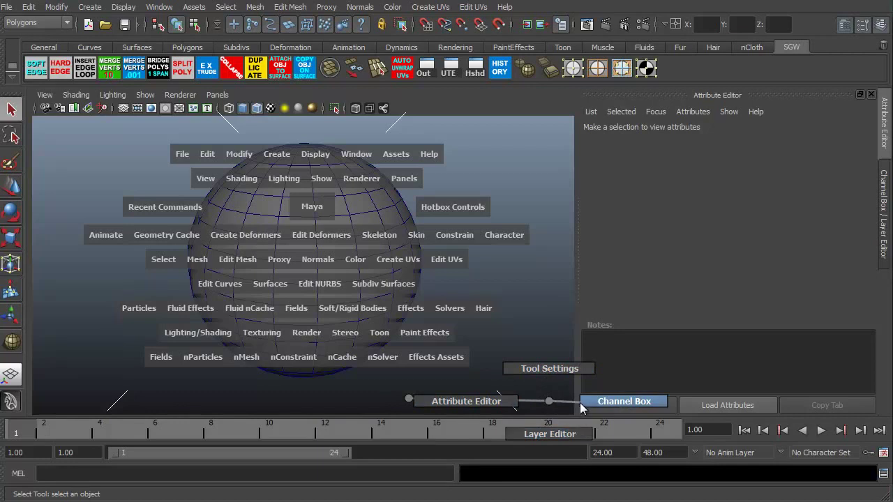
{"action": "left_click_drag", "start_coordinate": [580, 403], "coordinate": [411, 399]}
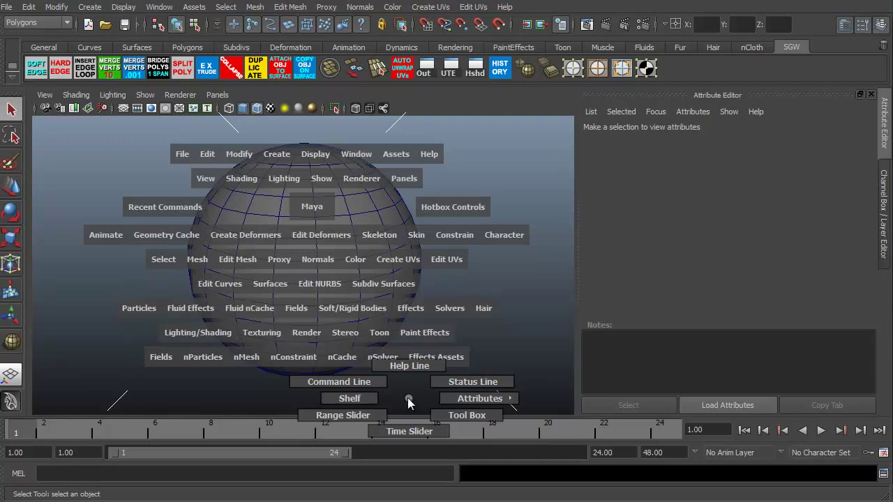
{"action": "left_click_drag", "start_coordinate": [408, 403], "coordinate": [407, 398]}
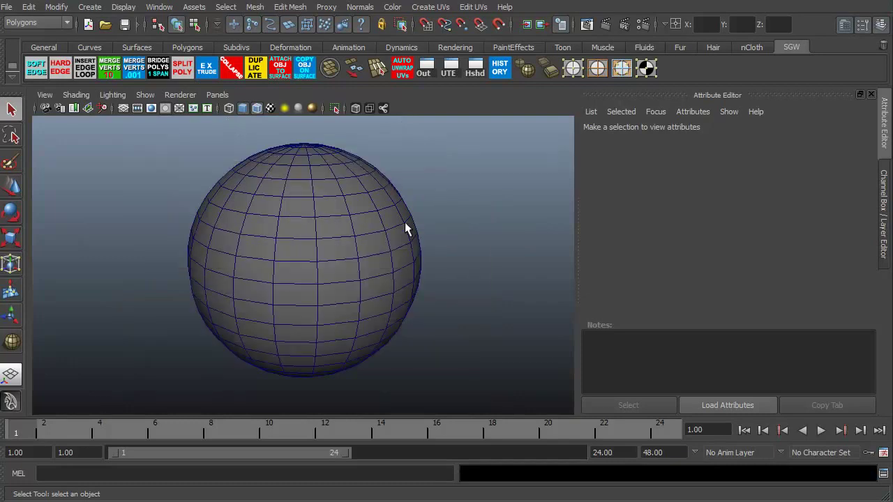
Bring up the hotbox over the sphere several times and examine its rows of commands and its centre zone
{"action": "key", "text": "space"}
{"action": "key", "text": "space"}
{"action": "key", "text": "space"}
{"action": "key", "text": "space"}
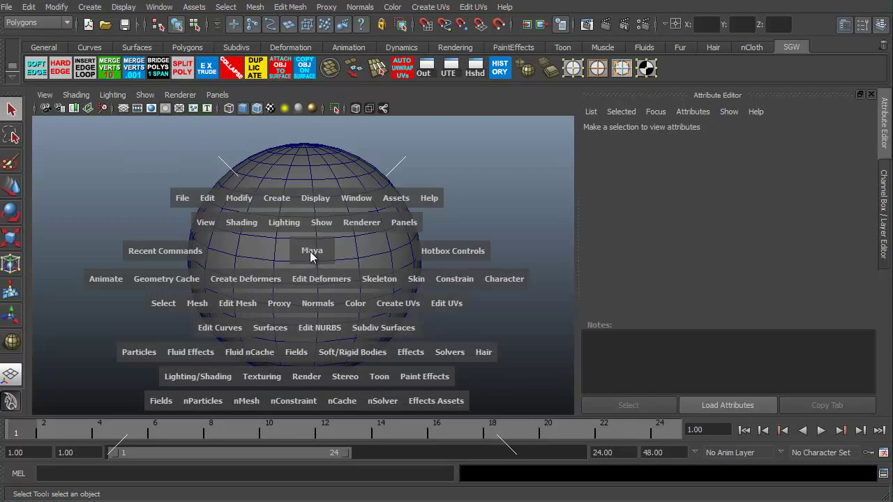
{"action": "key", "text": "space"}
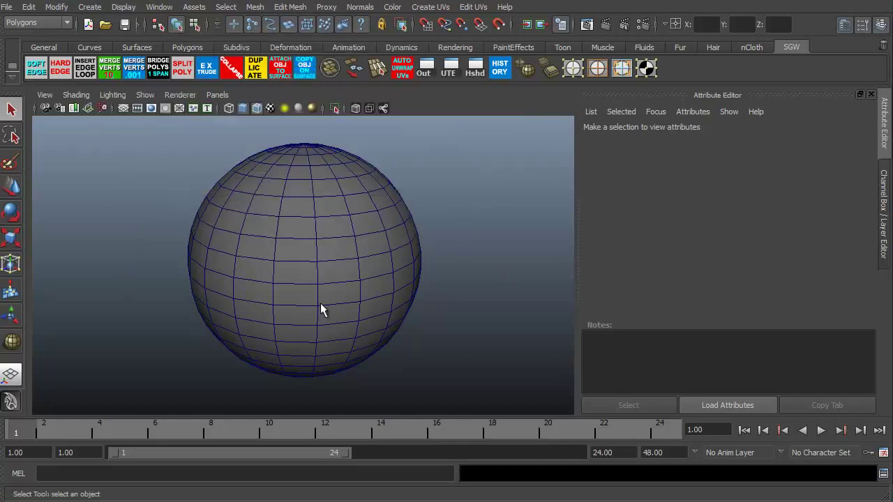
{"action": "key", "text": "space"}
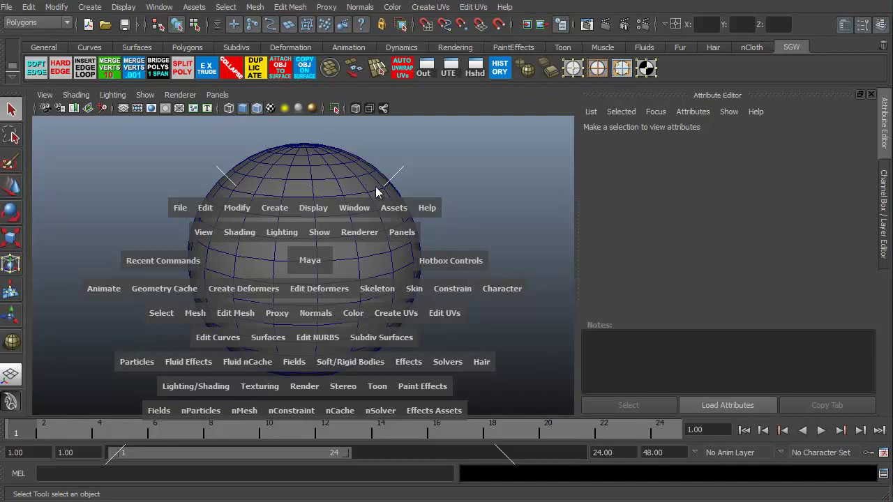
{"action": "key", "text": "space"}
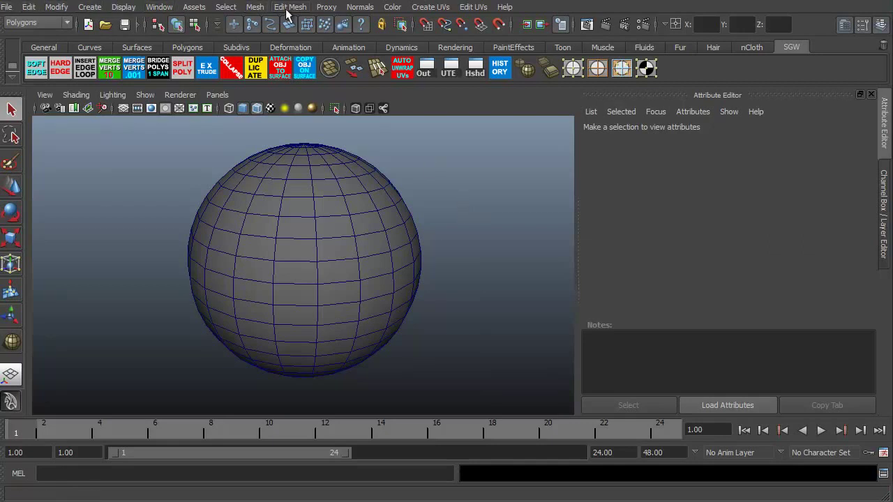
Look through the standard Edit and Modify command lists, including the Transformation Tools, for comparison with the hotbox
{"action": "left_click", "coordinate": [6, 8]}
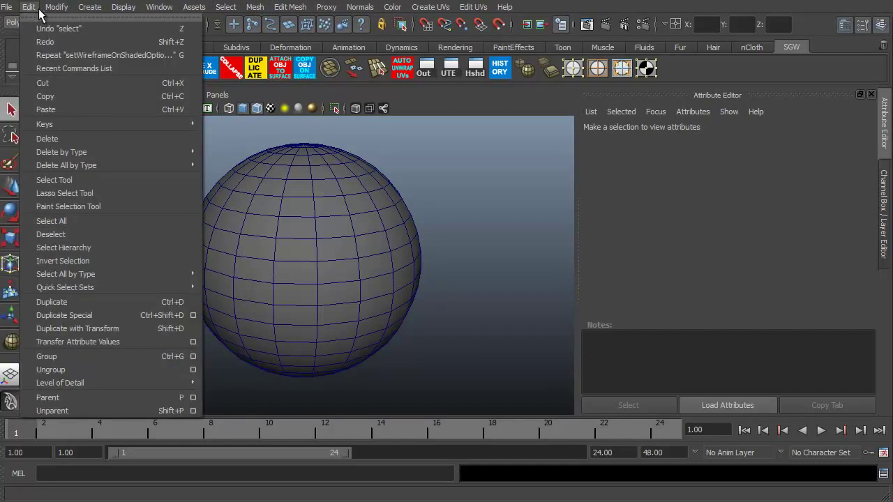
{"action": "mouse_move", "coordinate": [56, 9]}
{"action": "mouse_move", "coordinate": [72, 31]}
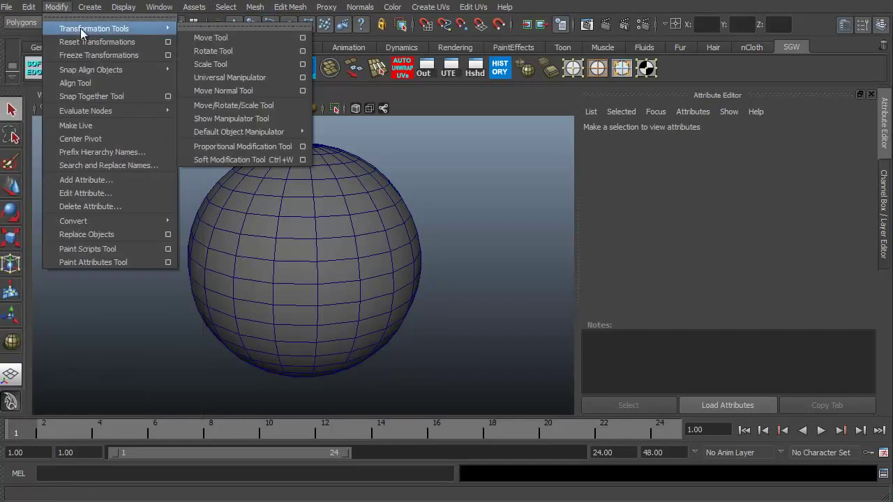
{"action": "left_click", "coordinate": [59, 8]}
{"action": "left_click", "coordinate": [59, 9]}
{"action": "mouse_move", "coordinate": [72, 30]}
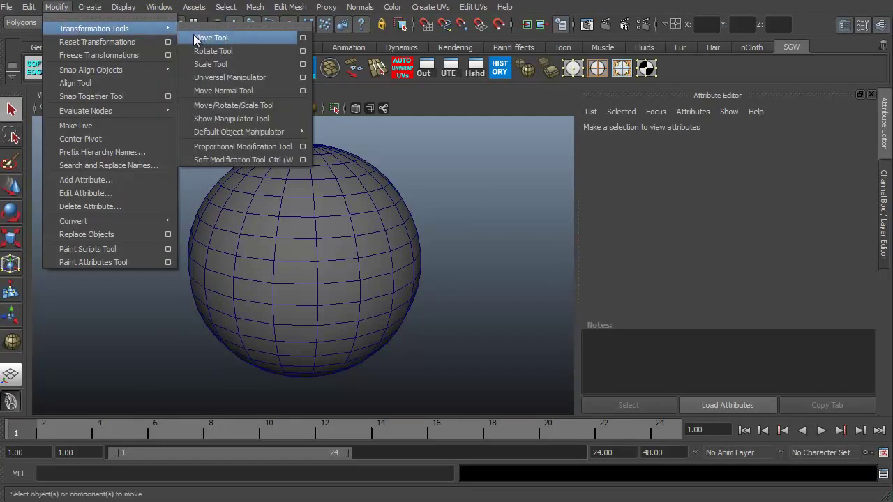
{"action": "left_click", "coordinate": [435, 168]}
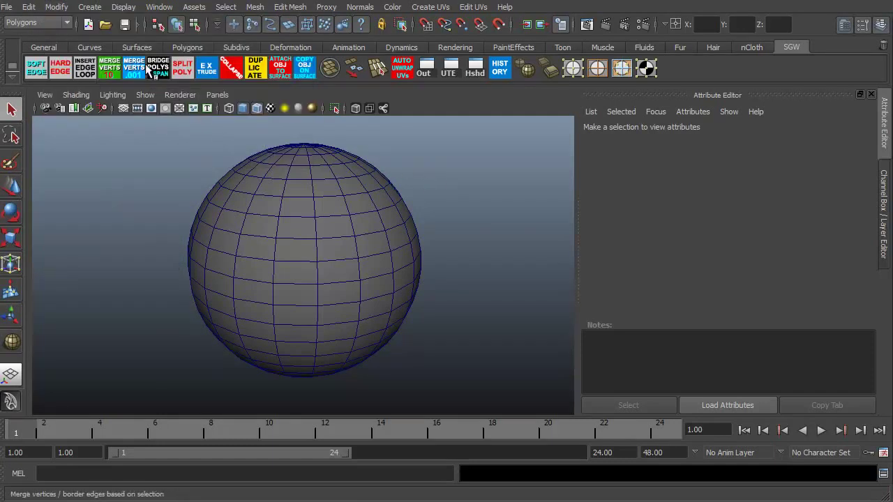
{"action": "key", "text": "space"}
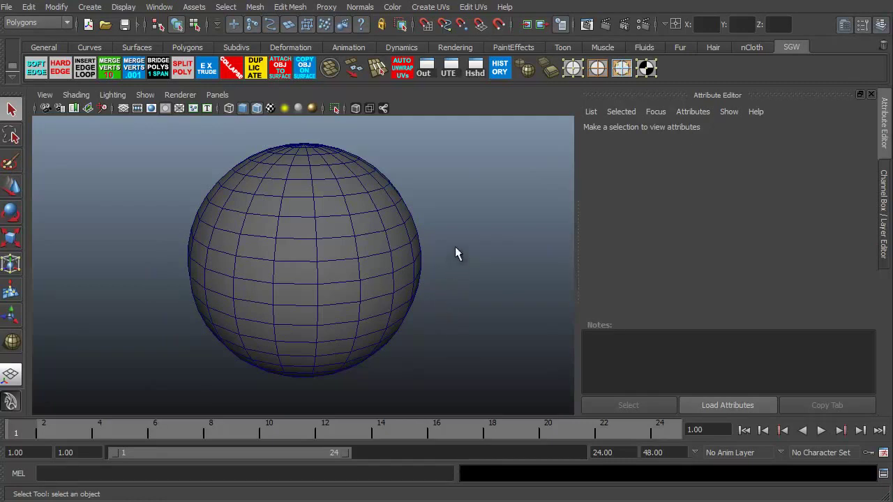
Use the marking menus to select everything in the scene and switch the sphere to vertex mode
{"action": "right_click", "coordinate": [482, 196]}
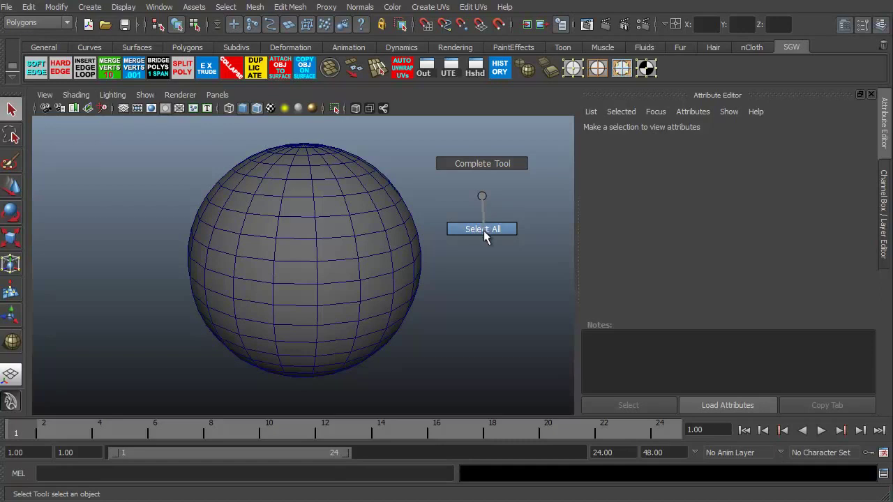
{"action": "right_click_drag", "start_coordinate": [484, 230], "coordinate": [483, 230]}
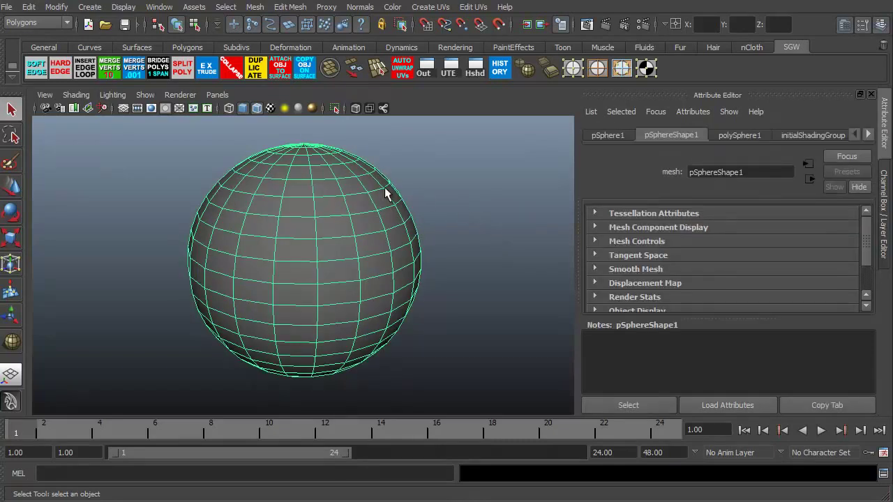
{"action": "right_click", "coordinate": [305, 230]}
{"action": "right_click_drag", "start_coordinate": [305, 231], "coordinate": [240, 228]}
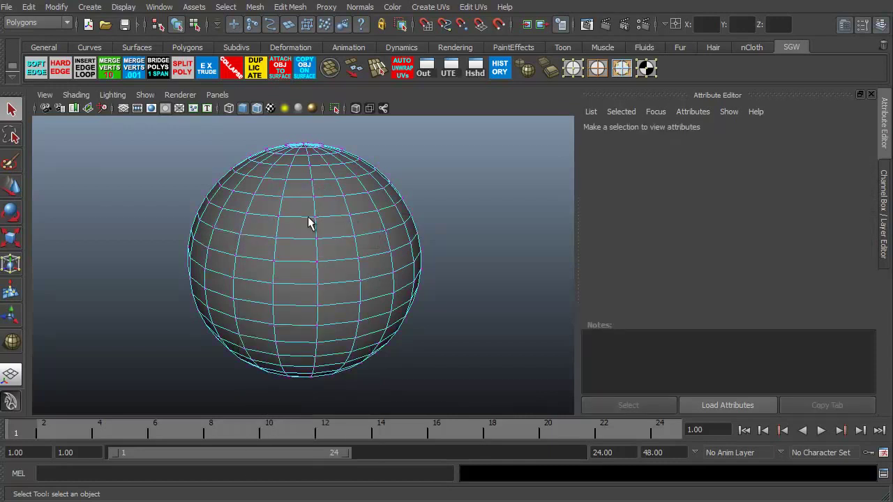
Switch the sphere to edge mode and on to face mode, and select a block of faces across its front
{"action": "right_click_drag", "start_coordinate": [309, 218], "coordinate": [311, 187]}
{"action": "left_click", "coordinate": [354, 235]}
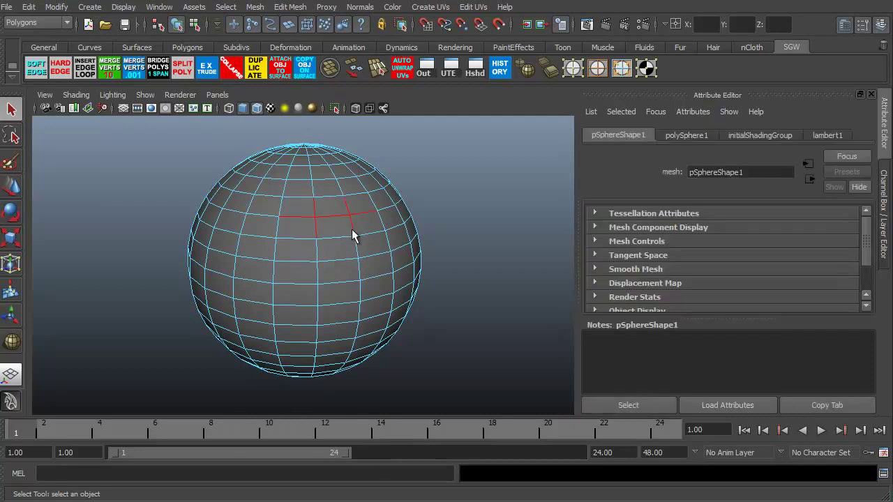
{"action": "right_click", "coordinate": [295, 217]}
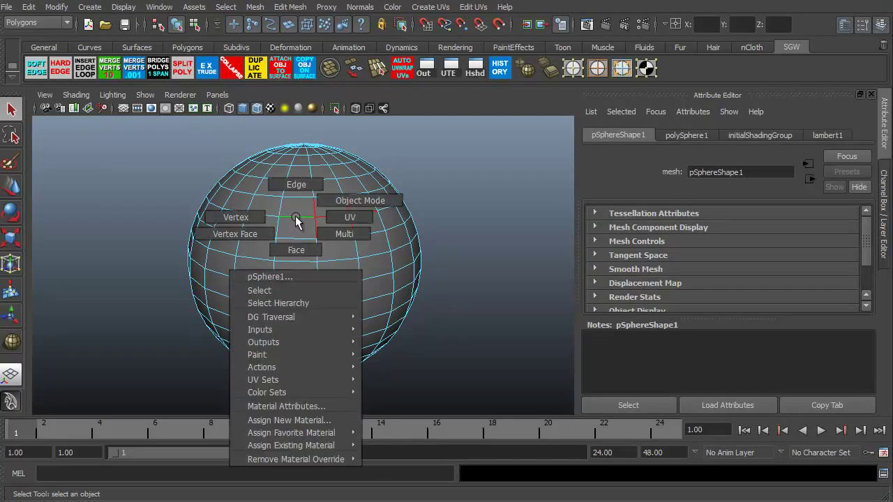
{"action": "right_click_drag", "start_coordinate": [296, 216], "coordinate": [296, 249]}
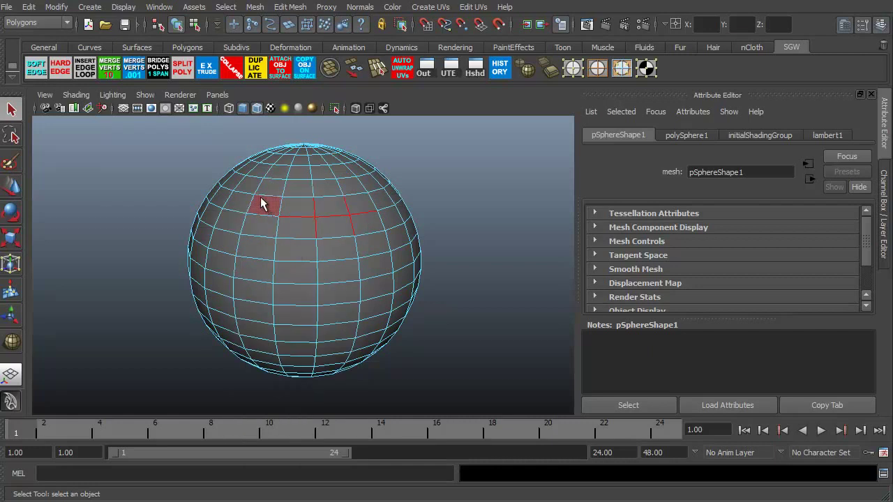
{"action": "left_click_drag", "start_coordinate": [262, 203], "coordinate": [369, 285]}
Look over the sphere's component marking menu and reduce the selection to a single face on its upper front
{"action": "right_click", "coordinate": [295, 231]}
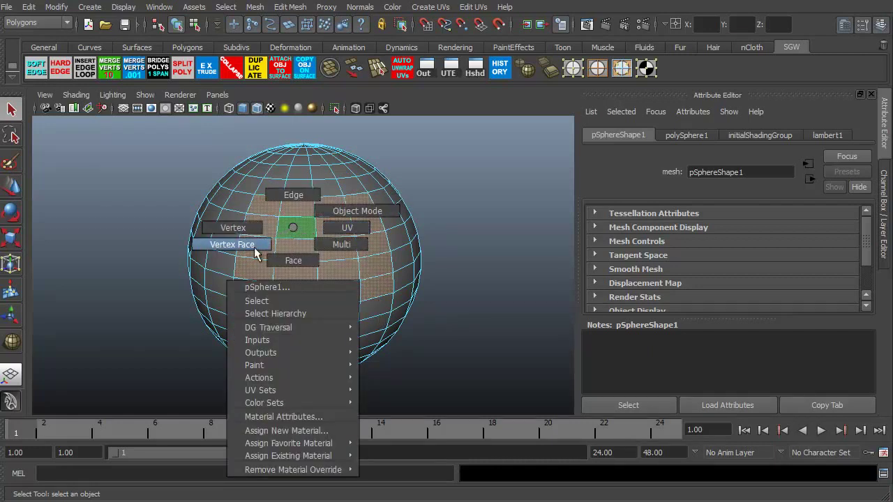
{"action": "mouse_move", "coordinate": [281, 331]}
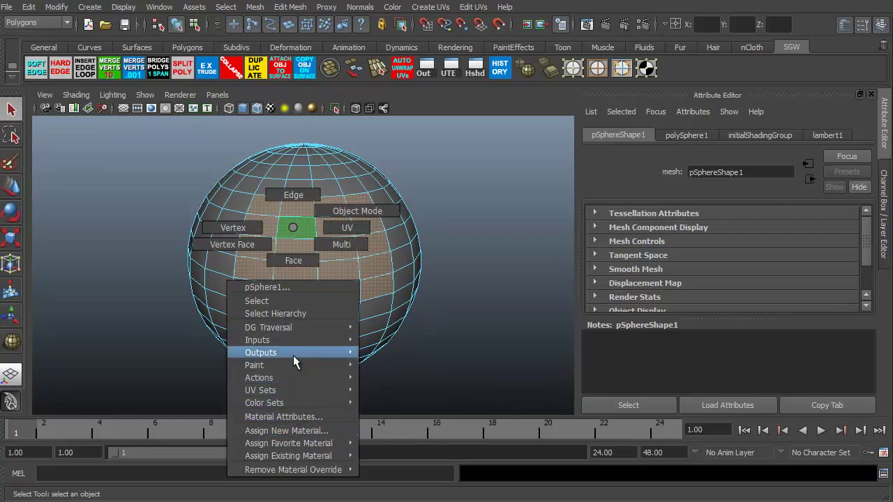
{"action": "left_click", "coordinate": [293, 229]}
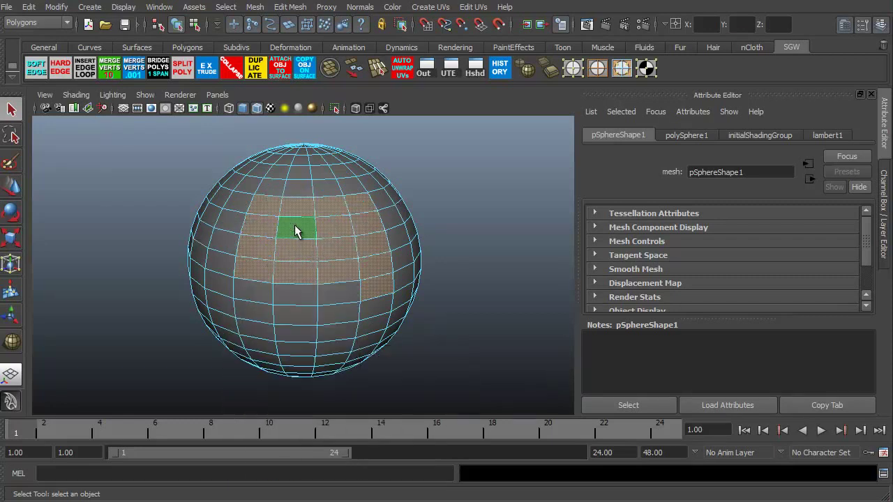
{"action": "left_click", "coordinate": [324, 225]}
{"action": "left_click", "coordinate": [301, 228]}
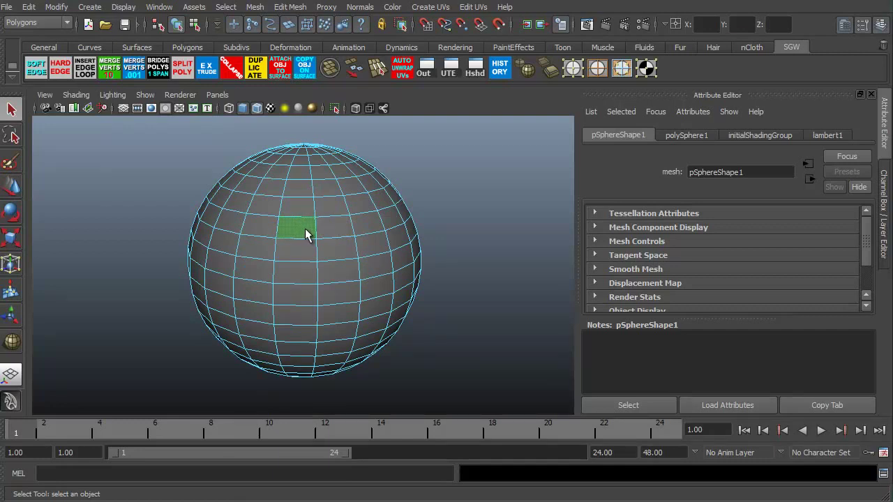
{"action": "left_click", "coordinate": [304, 229]}
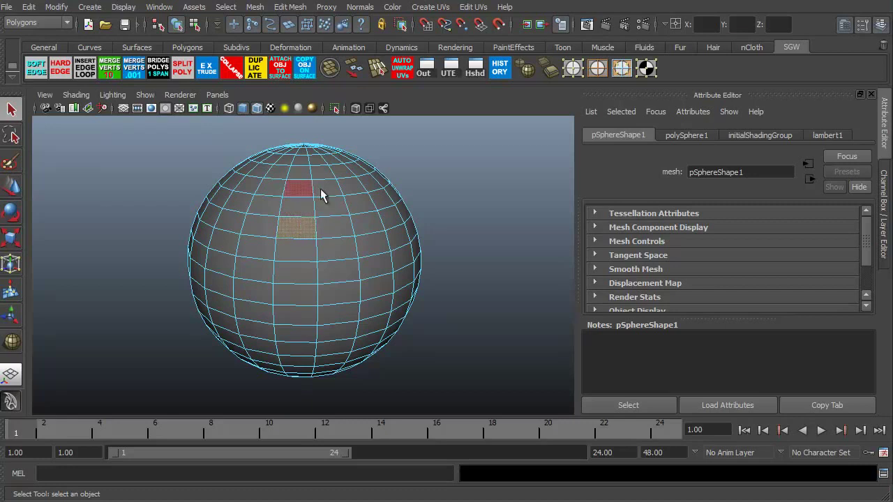
Return the sphere to Object Mode and select it as a whole object
{"action": "right_click", "coordinate": [303, 236]}
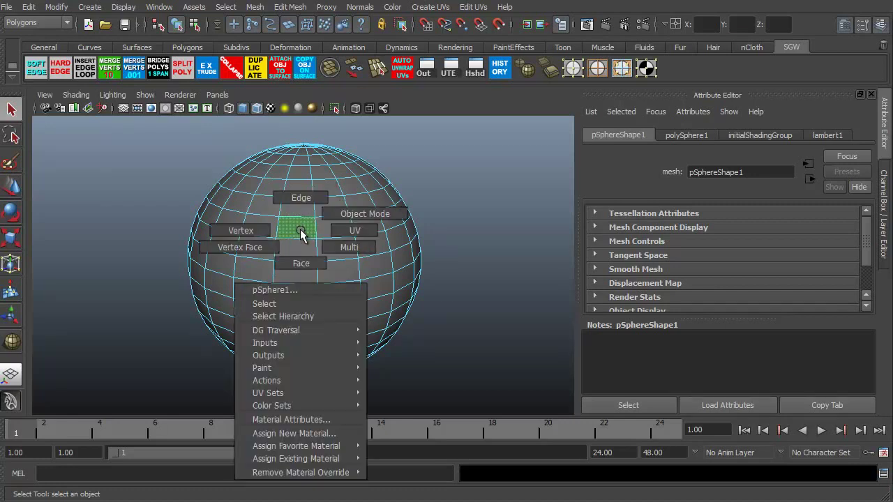
{"action": "left_click", "coordinate": [352, 217]}
{"action": "left_click", "coordinate": [290, 314]}
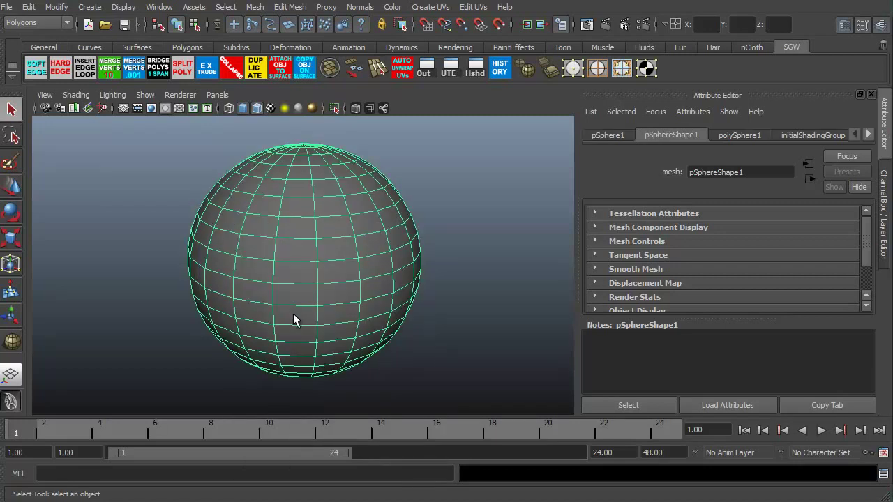
Compare the sphere's marking menu with the hotbox by bringing up each of them over the sphere
{"action": "right_click", "coordinate": [311, 232]}
{"action": "right_click", "coordinate": [305, 211]}
{"action": "key", "text": "space"}
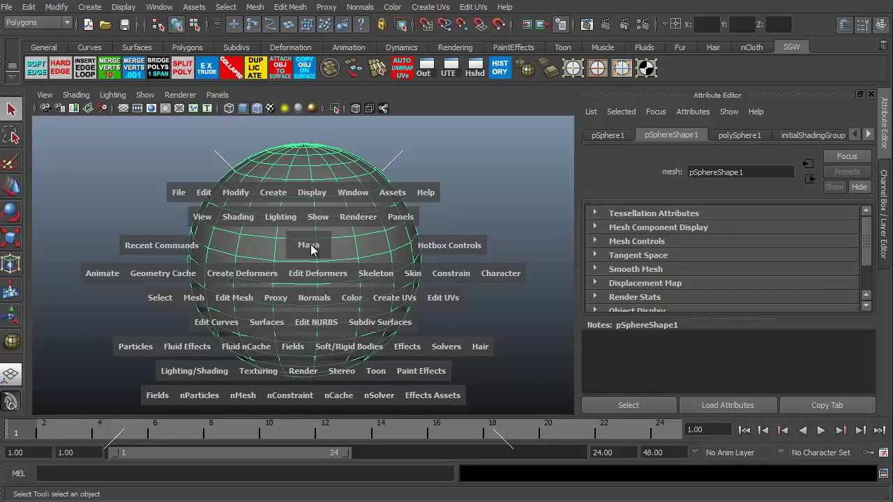
{"action": "key", "text": "space"}
{"action": "key", "text": "space"}
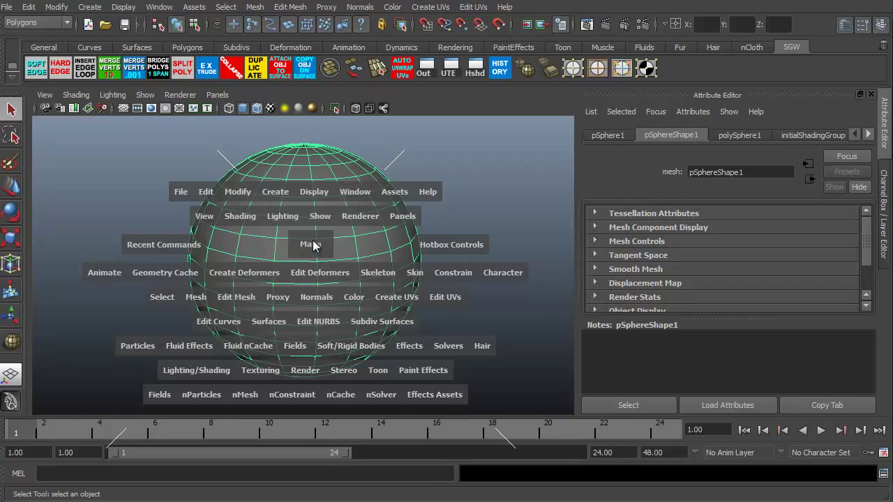
{"action": "key", "text": "space"}
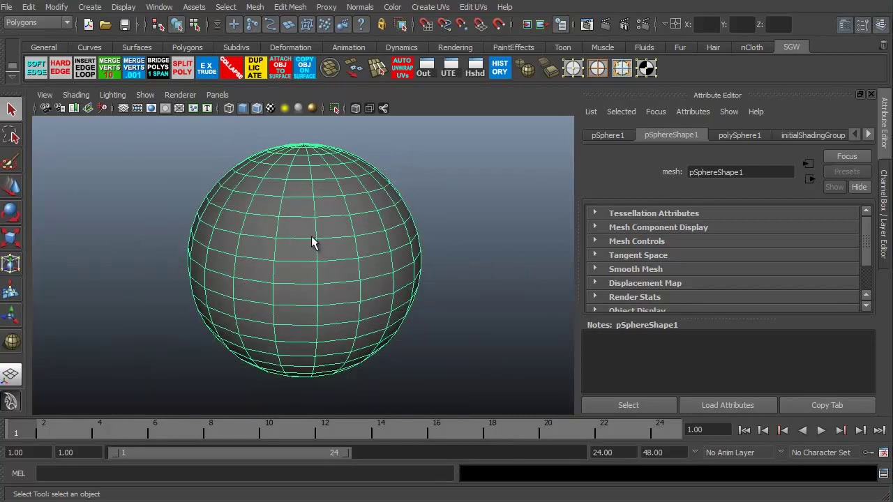
Switch the sphere to vertex mode and back to Object Mode through its marking menu
{"action": "right_click", "coordinate": [312, 241]}
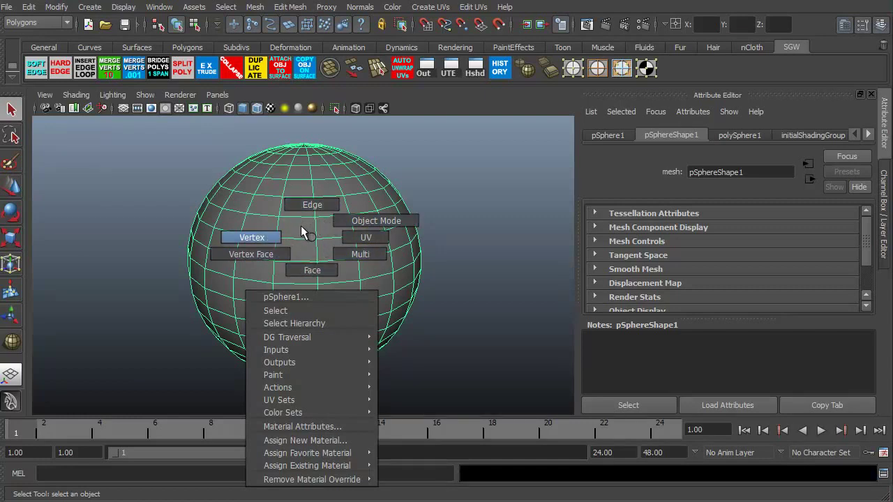
{"action": "left_click", "coordinate": [301, 226]}
{"action": "right_click", "coordinate": [303, 226]}
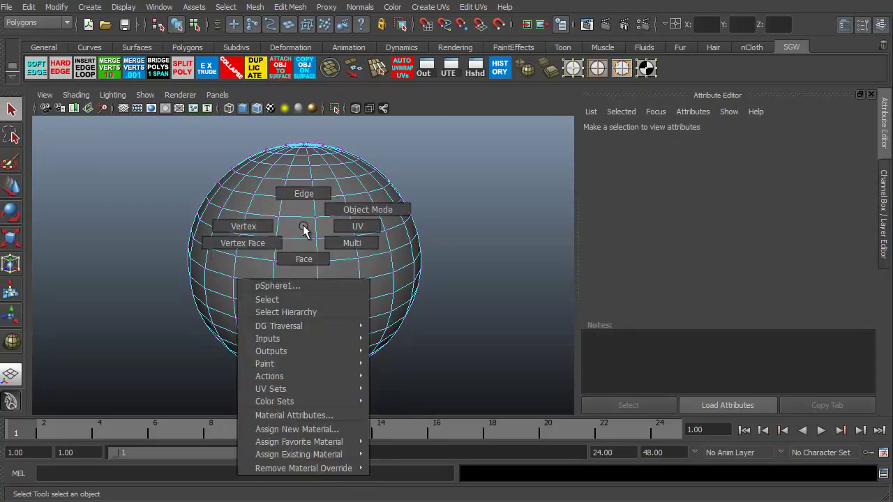
{"action": "left_click", "coordinate": [344, 212]}
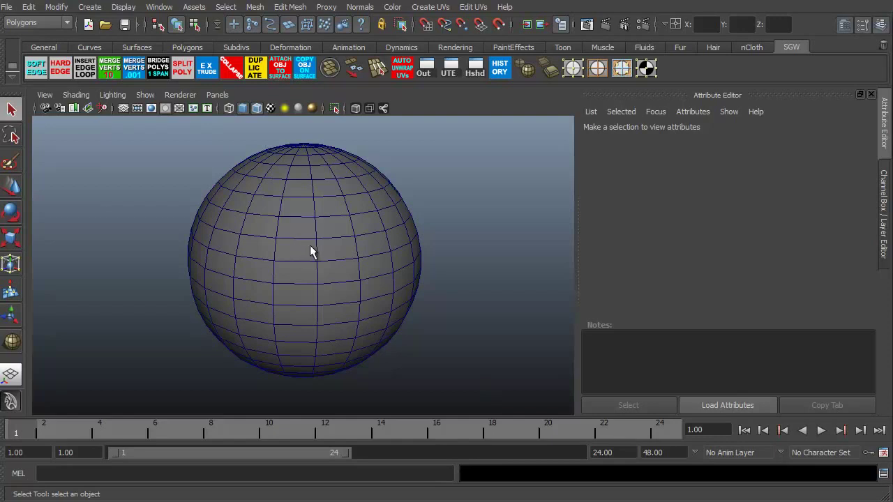
Open the Marking Menu Editor and move its window up so that all its settings are in view
{"action": "left_click", "coordinate": [160, 7]}
{"action": "mouse_move", "coordinate": [179, 80]}
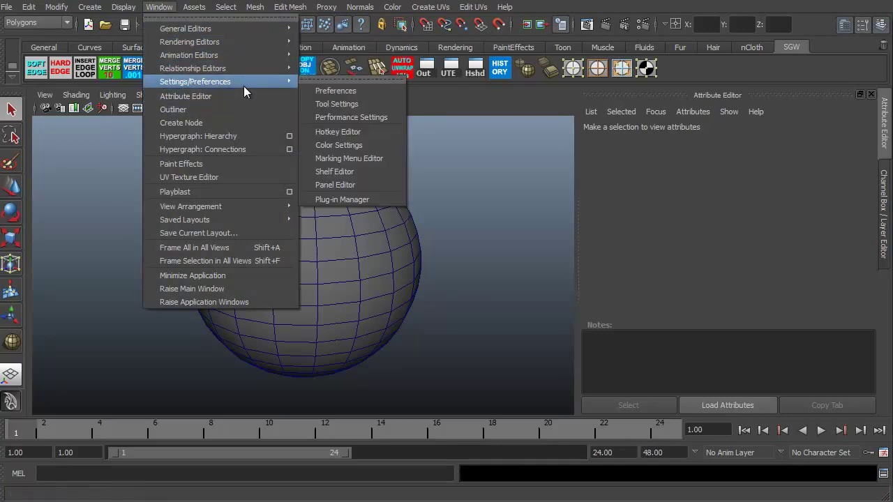
{"action": "left_click", "coordinate": [369, 159]}
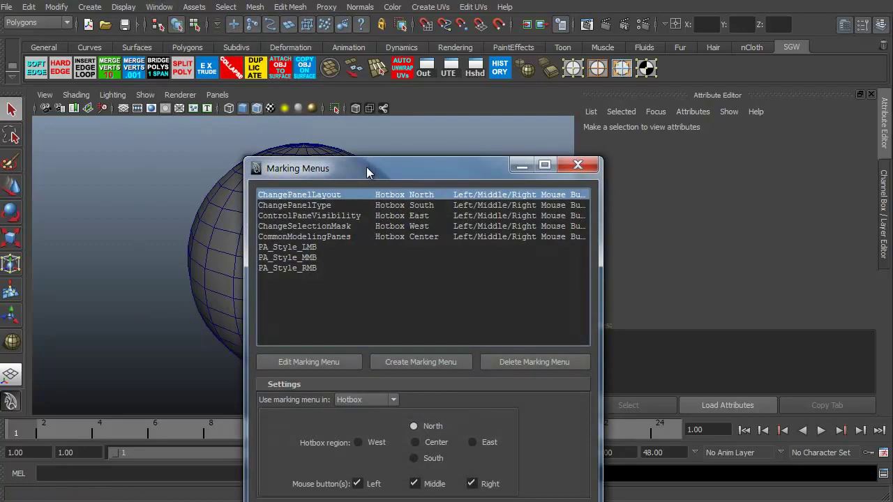
{"action": "left_click_drag", "start_coordinate": [365, 162], "coordinate": [328, 71]}
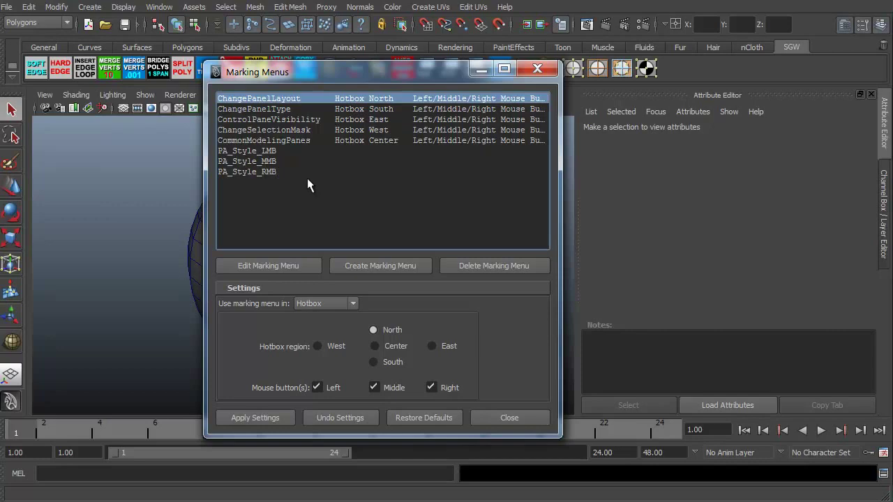
Start creating a new marking menu, clear the Marking Menus list out of the way, and place the creation window beside the sphere
{"action": "left_click", "coordinate": [381, 265]}
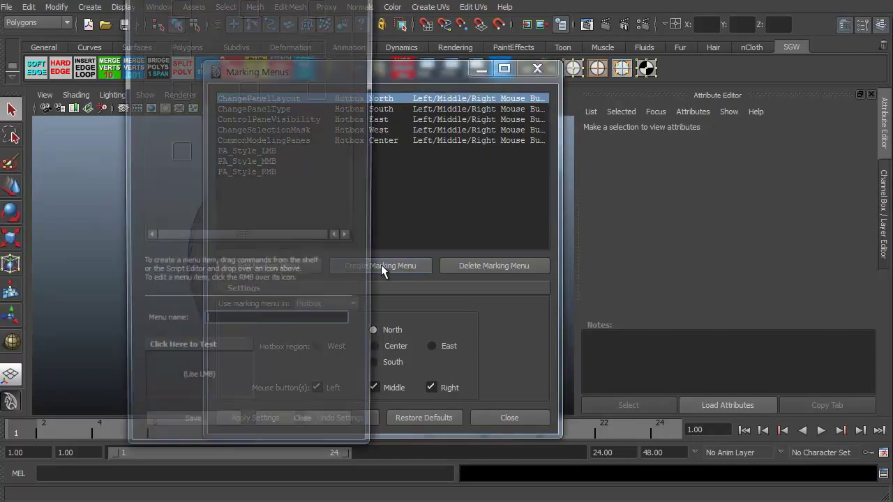
{"action": "left_click_drag", "start_coordinate": [163, 0], "coordinate": [349, 44]}
{"action": "left_click_drag", "start_coordinate": [297, 72], "coordinate": [77, 501]}
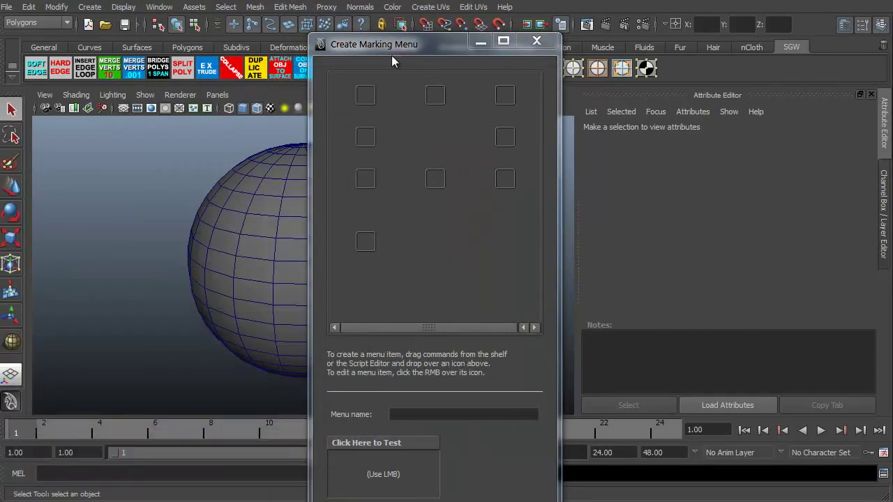
{"action": "left_click_drag", "start_coordinate": [392, 47], "coordinate": [424, 12]}
Fill the four corner slots of the new marking menu with Polygon Sphere, Polygon Cube, Polygon Cylinder and Polygon Plane from the Polygons shelf
{"action": "left_click", "coordinate": [183, 48]}
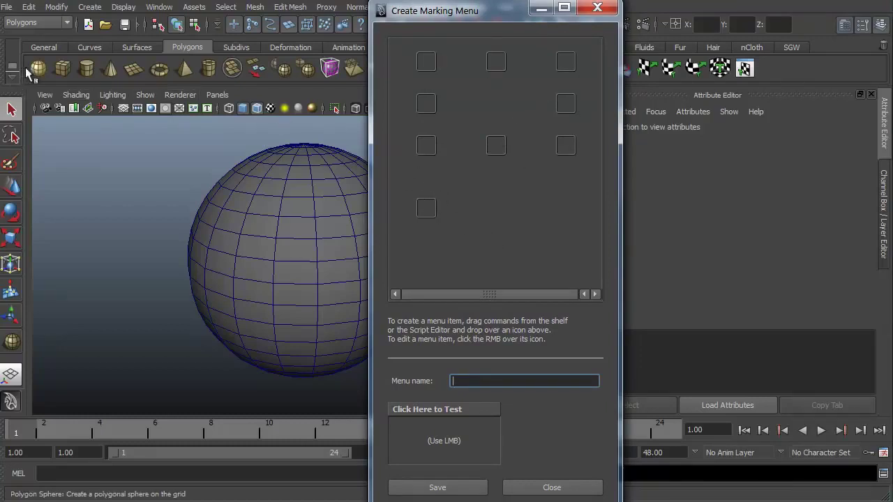
{"action": "middle_click_drag", "start_coordinate": [37, 70], "coordinate": [424, 71]}
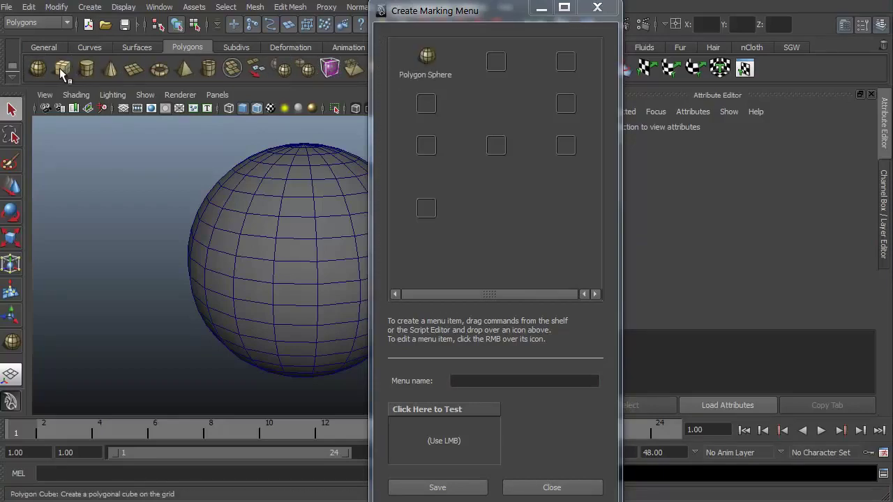
{"action": "middle_click_drag", "start_coordinate": [67, 73], "coordinate": [566, 62]}
{"action": "middle_click_drag", "start_coordinate": [86, 73], "coordinate": [427, 152]}
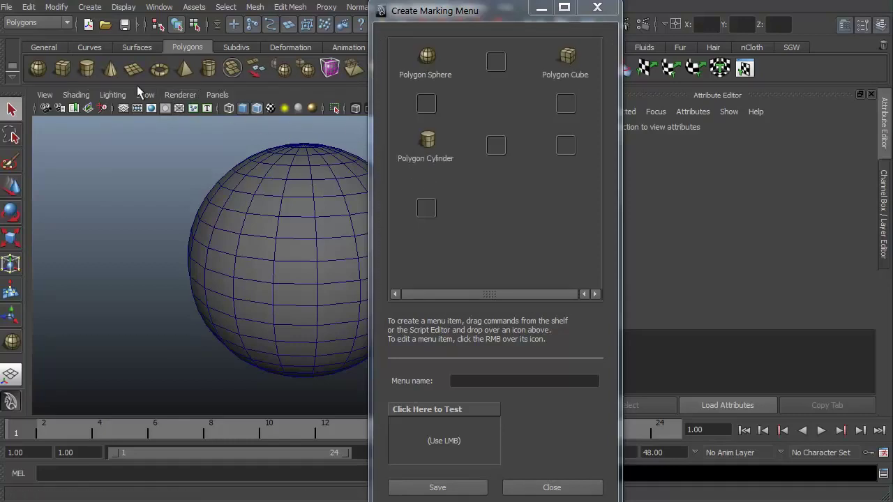
{"action": "middle_click_drag", "start_coordinate": [137, 78], "coordinate": [565, 144]}
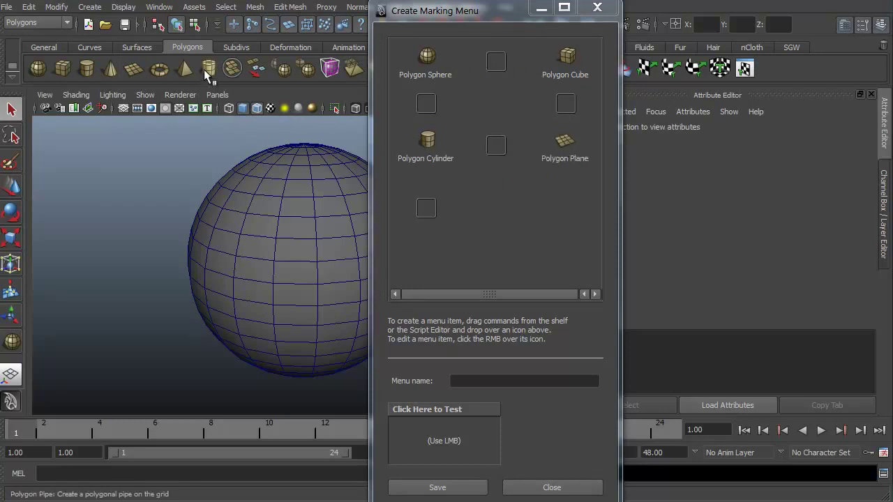
Add Polygon Pipe to the north slot, Polygon Pyramid to the south, Polygon Torus to the west and Combine to the east
{"action": "middle_click_drag", "start_coordinate": [207, 76], "coordinate": [496, 63]}
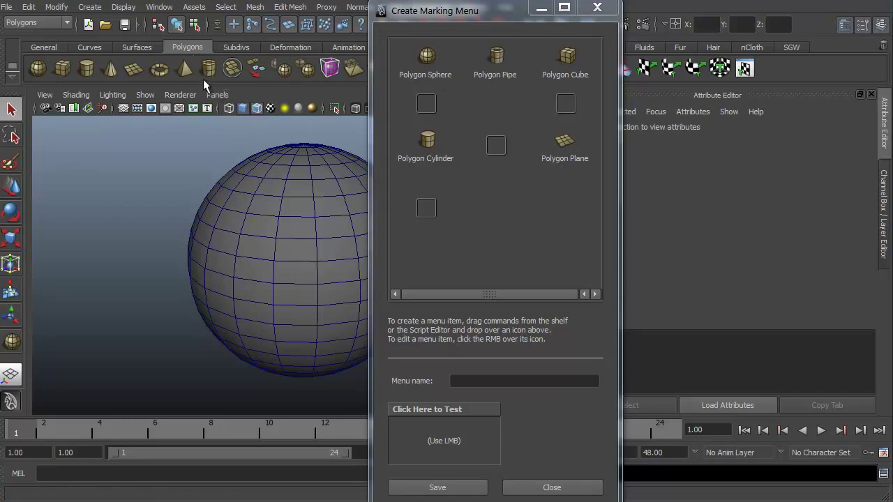
{"action": "middle_click_drag", "start_coordinate": [184, 69], "coordinate": [491, 149]}
{"action": "middle_click_drag", "start_coordinate": [372, 104], "coordinate": [423, 104]}
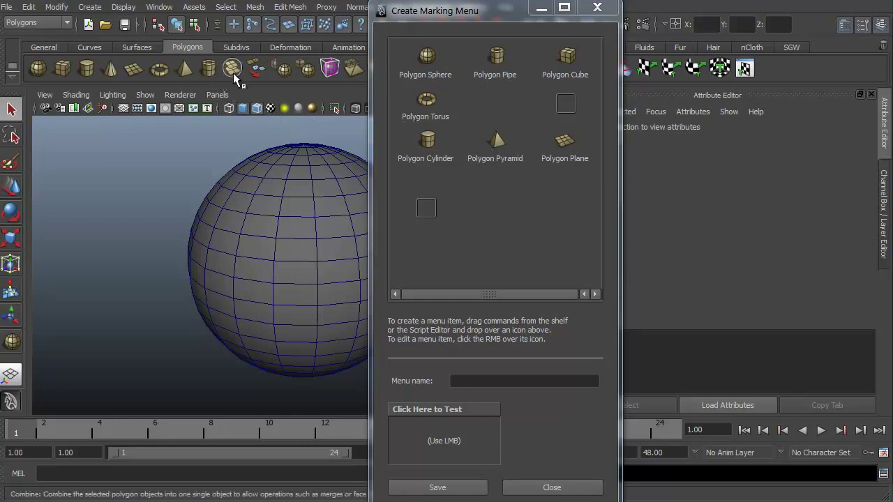
{"action": "middle_click_drag", "start_coordinate": [231, 67], "coordinate": [563, 99]}
Enter Demo as the marking menu's name and try to save it
{"action": "left_click", "coordinate": [477, 378]}
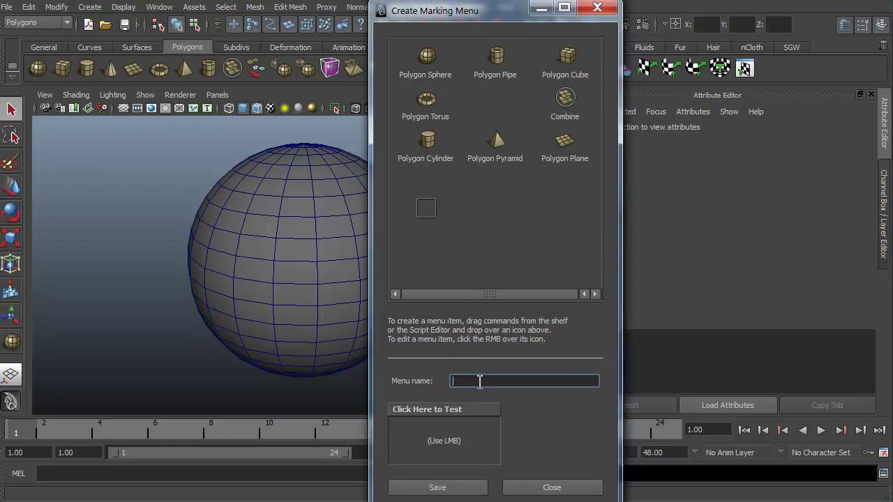
{"action": "left_click_drag", "start_coordinate": [475, 17], "coordinate": [472, 9]}
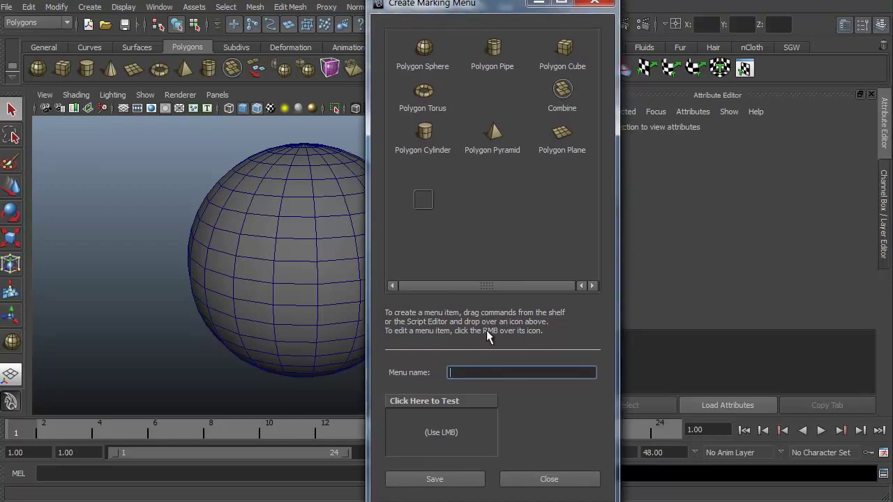
{"action": "type", "text": "Demo"}
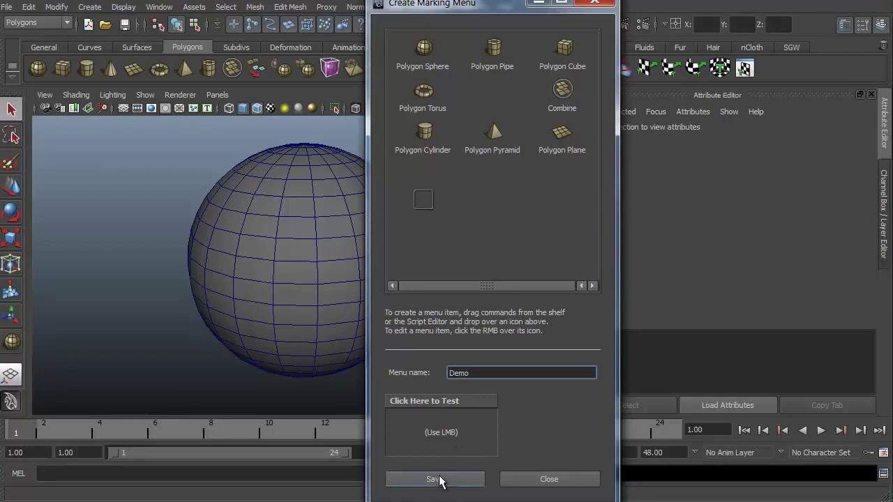
{"action": "left_click", "coordinate": [480, 481]}
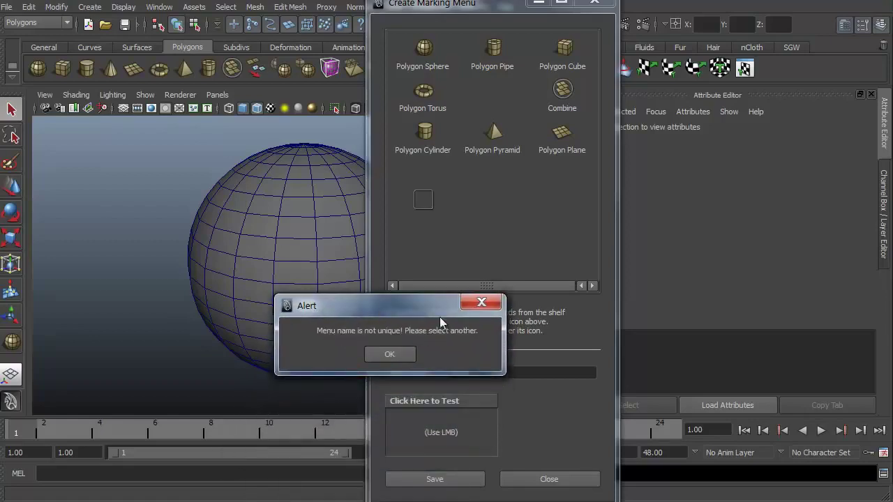
{"action": "left_click", "coordinate": [481, 304]}
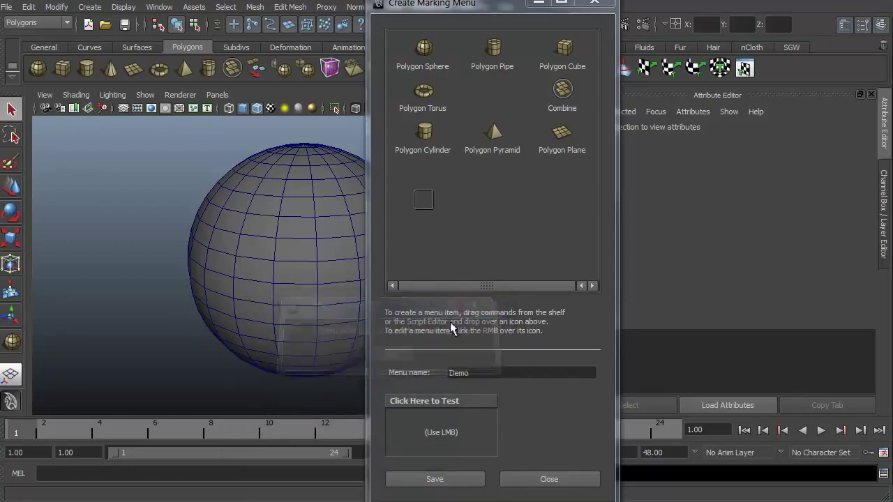
Extend the marking menu's name to Demotest, save it and close the creation window
{"action": "left_click", "coordinate": [489, 373]}
{"action": "type", "text": "test"}
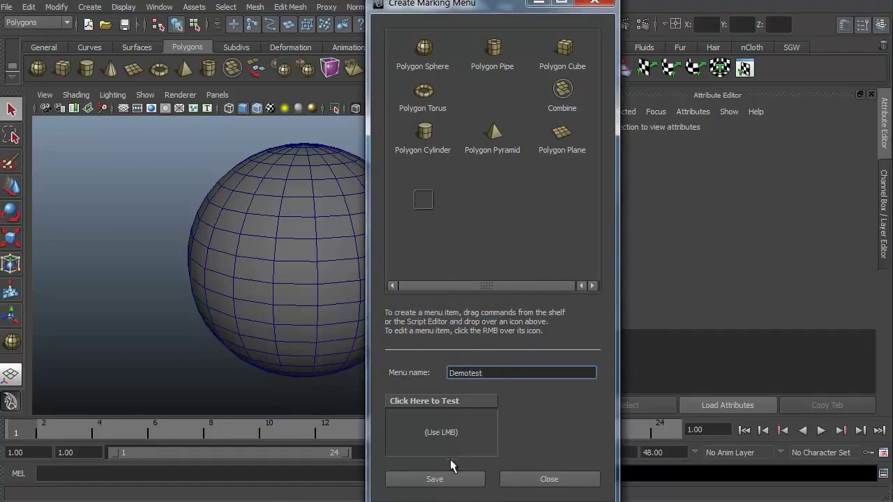
{"action": "left_click", "coordinate": [447, 487]}
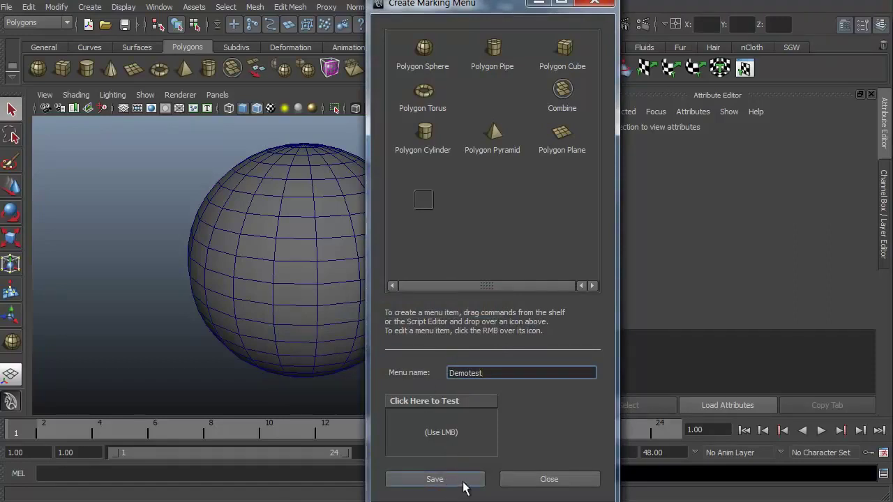
{"action": "left_click", "coordinate": [514, 480]}
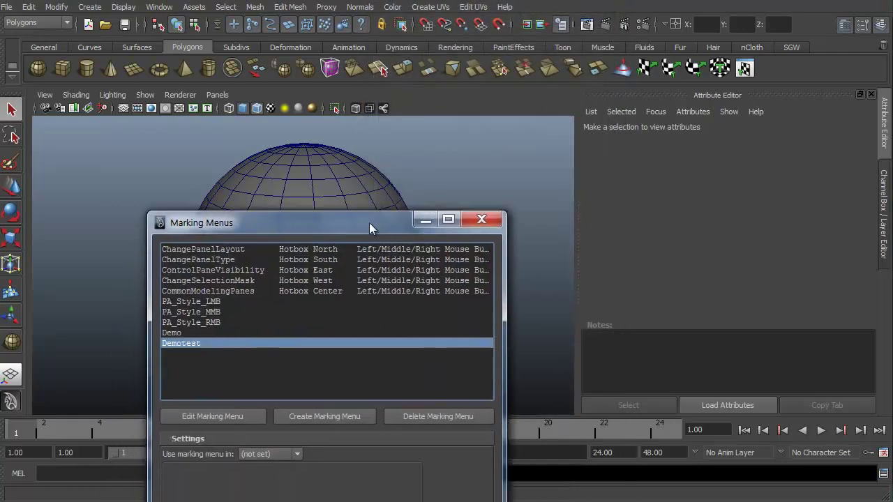
Bring the whole Marking Menus window into view and examine the region and mouse button settings for using Demotest in the Hotbox
{"action": "left_click_drag", "start_coordinate": [372, 208], "coordinate": [436, 55]}
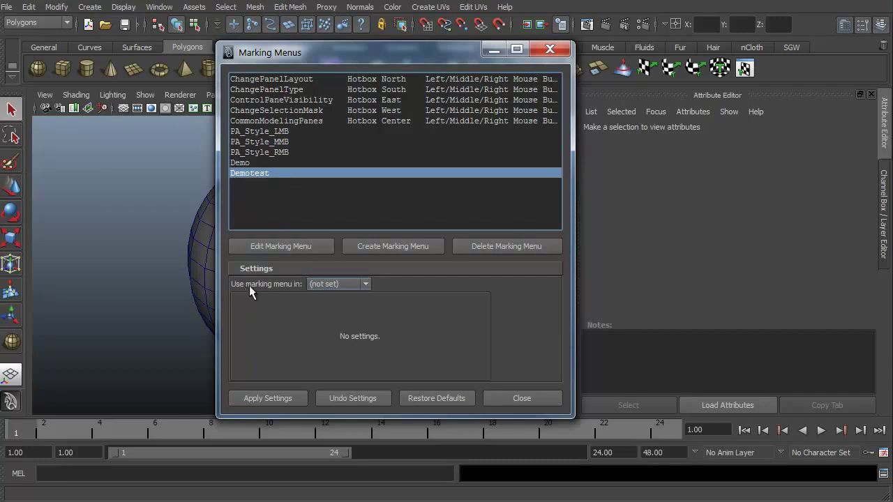
{"action": "left_click", "coordinate": [367, 285]}
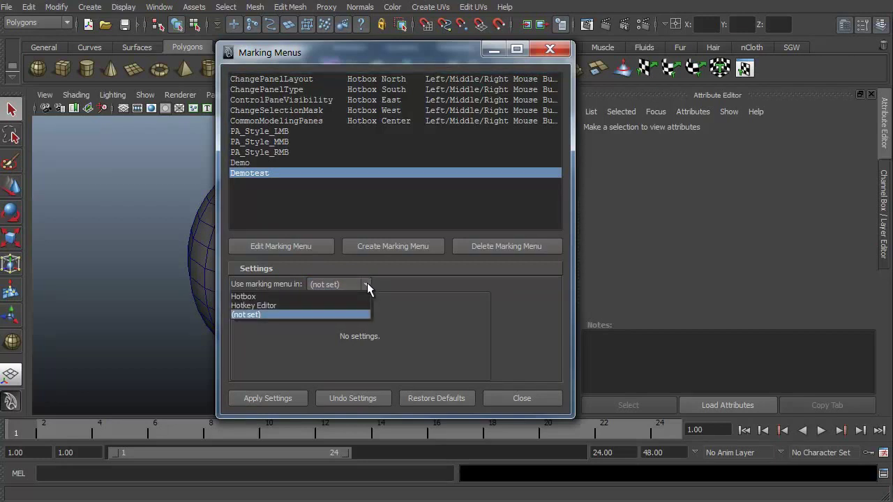
{"action": "left_click", "coordinate": [287, 296]}
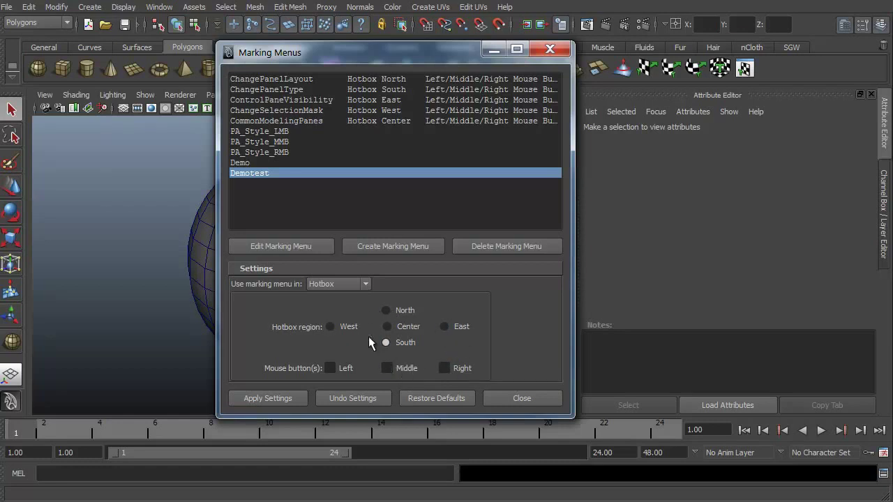
Make the Demotest marking menu available in the Hotkey Editor, apply the setting and close the Marking Menus window
{"action": "left_click", "coordinate": [365, 284]}
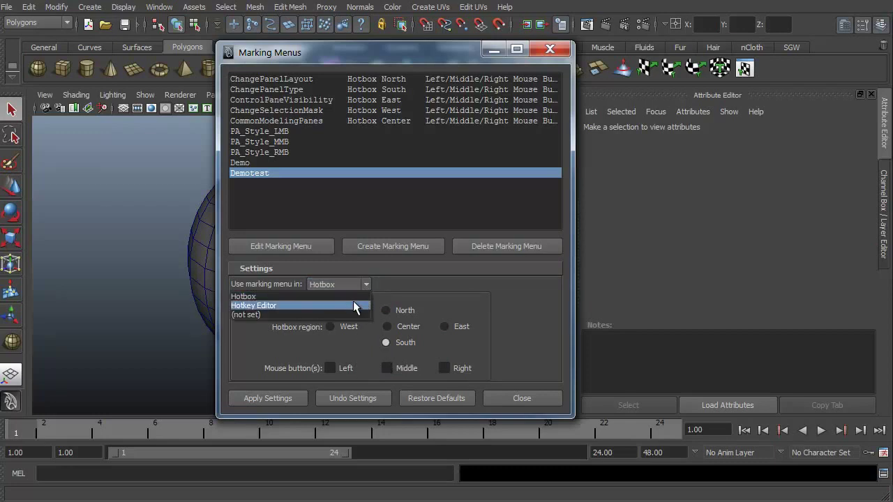
{"action": "left_click", "coordinate": [354, 305]}
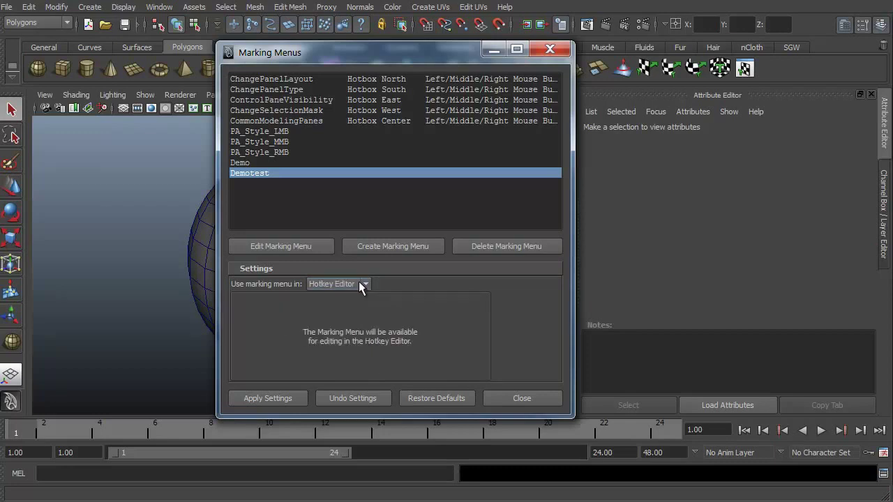
{"action": "left_click", "coordinate": [287, 399]}
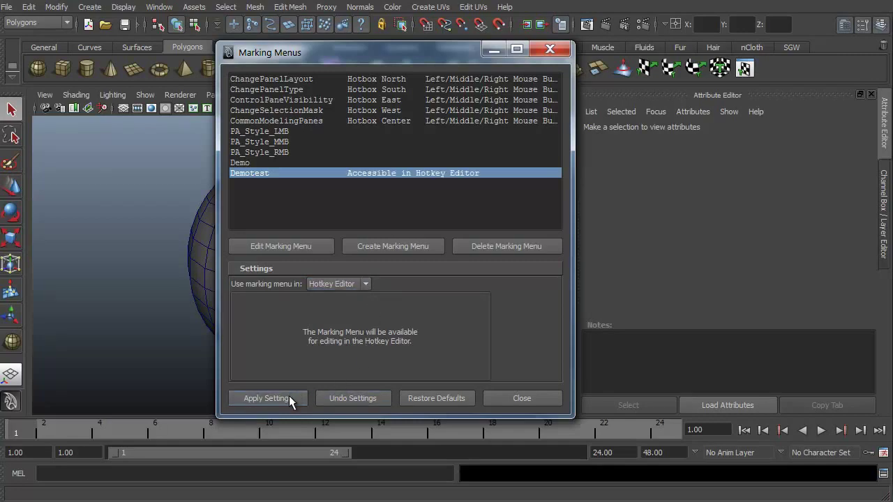
{"action": "left_click", "coordinate": [507, 399]}
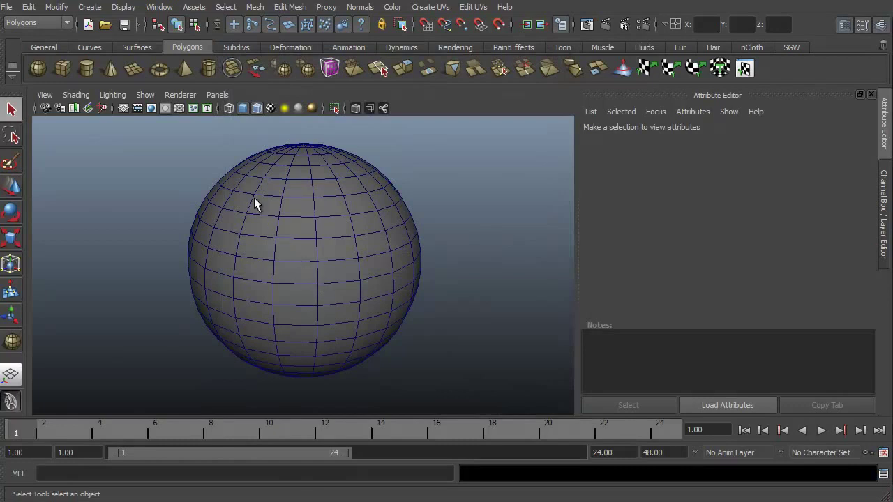
Open the Hotkey Editor, move it fully into view and show the commands of the User Marking Menus category
{"action": "left_click", "coordinate": [157, 8]}
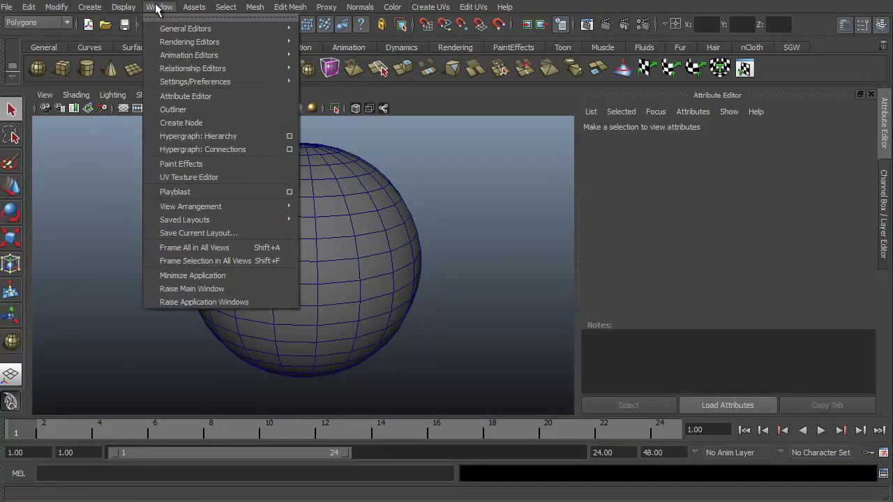
{"action": "mouse_move", "coordinate": [190, 84]}
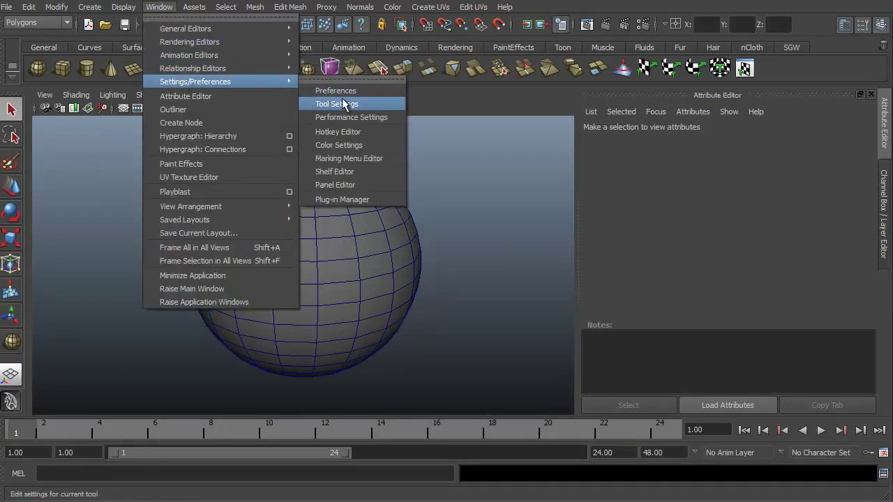
{"action": "left_click", "coordinate": [356, 132]}
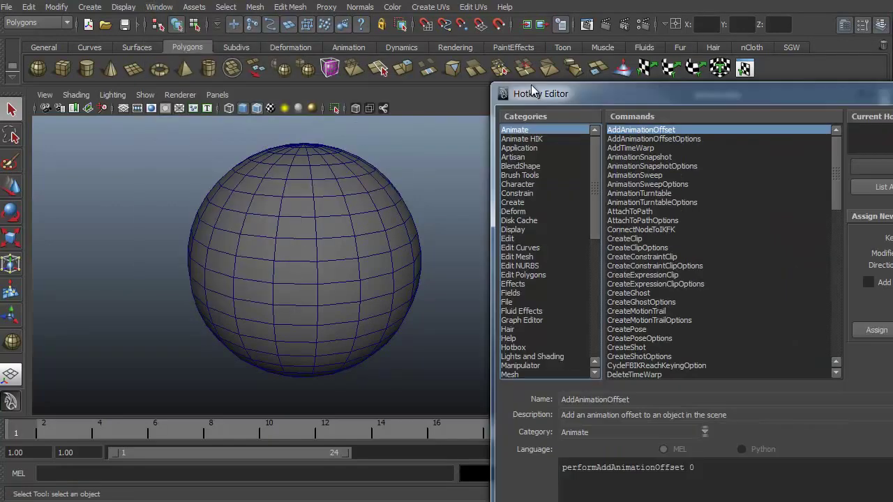
{"action": "left_click_drag", "start_coordinate": [532, 91], "coordinate": [273, 6]}
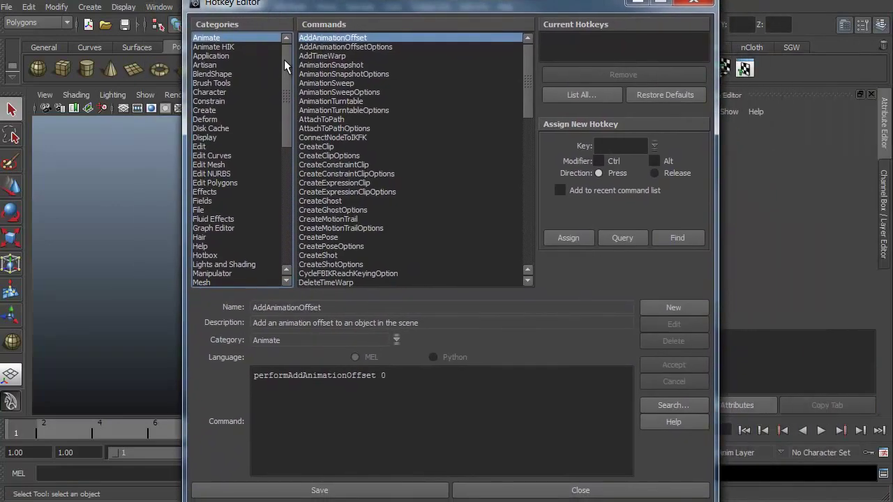
{"action": "left_click_drag", "start_coordinate": [286, 65], "coordinate": [298, 207]}
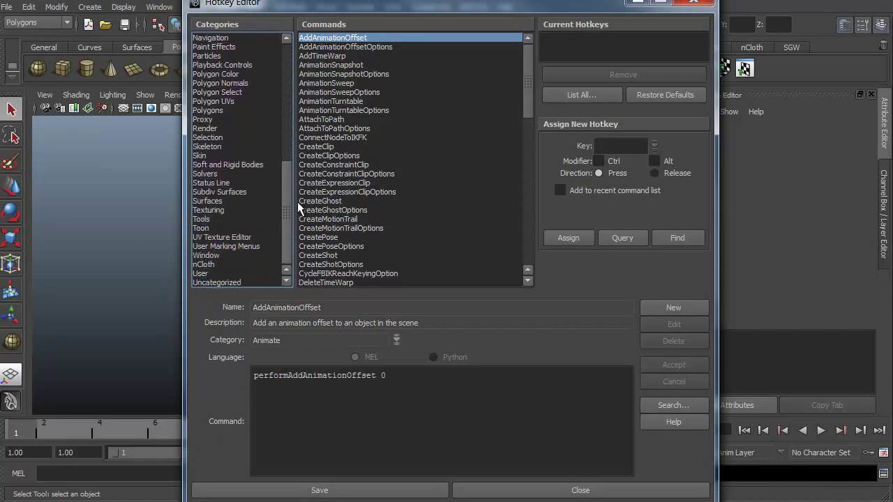
{"action": "left_click", "coordinate": [244, 250]}
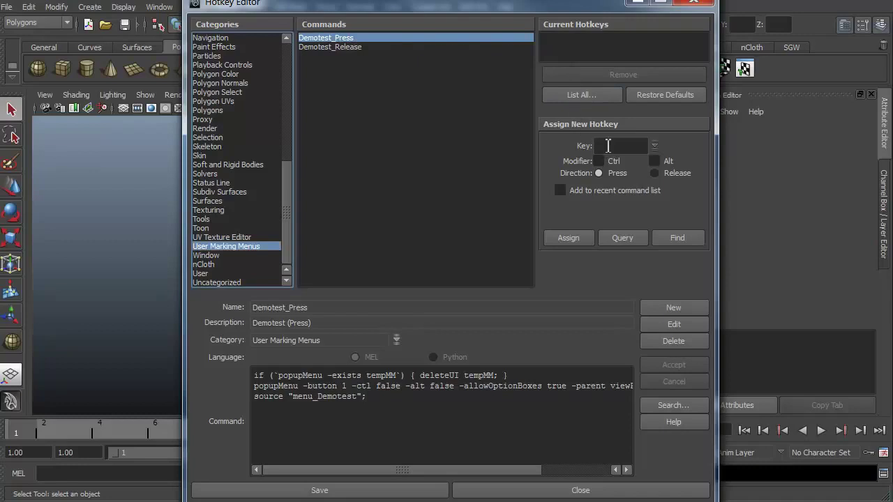
Assign Ctrl+Alt+q to Demotest_Press with its release hotkey set up automatically, and save the hotkeys and close the editor
{"action": "left_click", "coordinate": [611, 147]}
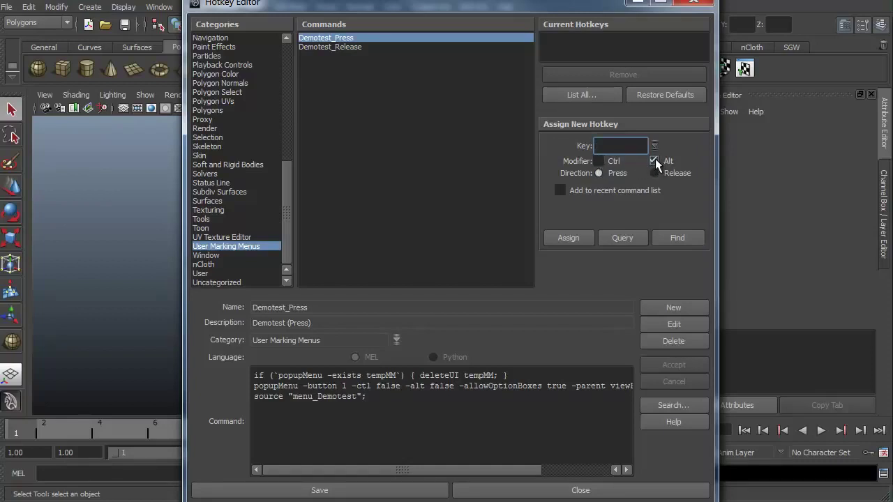
{"action": "left_click", "coordinate": [598, 161]}
{"action": "type", "text": "q"}
{"action": "left_click", "coordinate": [572, 237]}
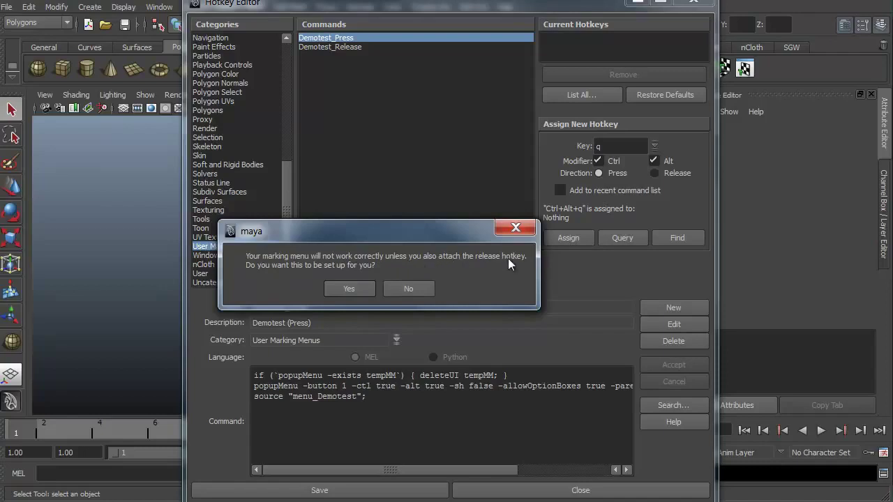
{"action": "left_click", "coordinate": [349, 289]}
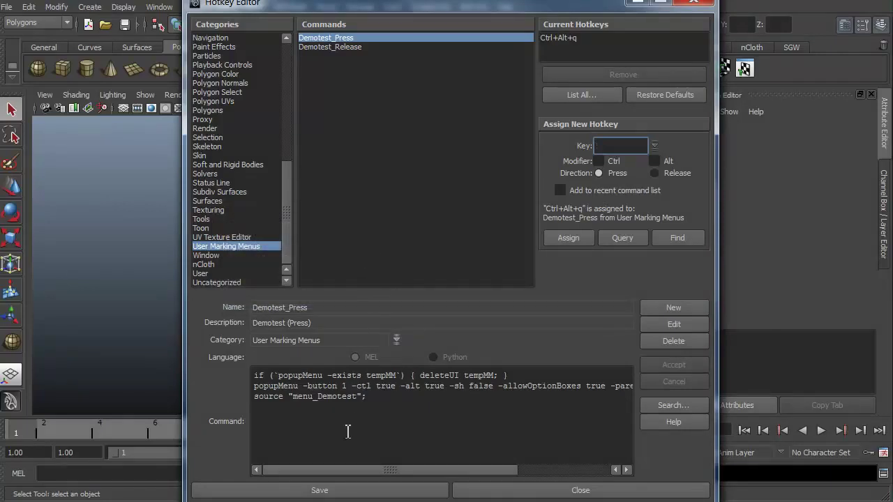
{"action": "left_click", "coordinate": [356, 491]}
{"action": "left_click", "coordinate": [574, 490]}
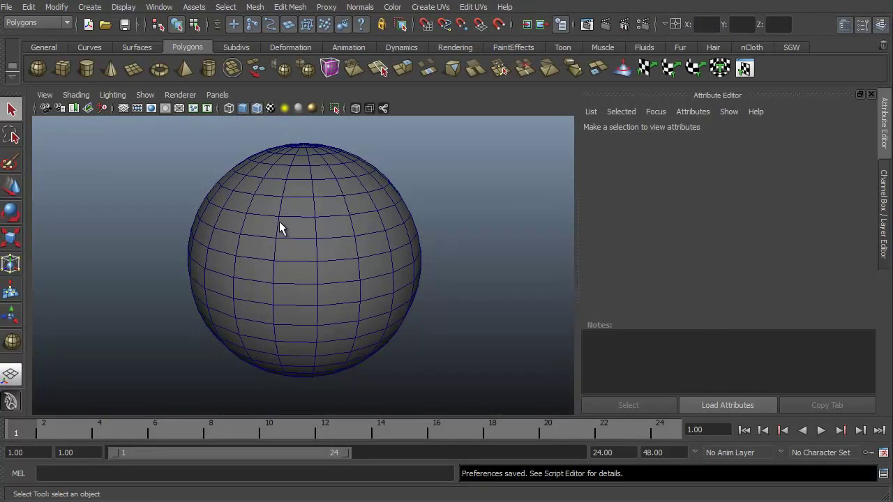
Use the custom Demotest marking menu over the sphere to start Polygon Plane, and draw a plane across the sphere's lower part
{"action": "key", "text": "alt+q"}
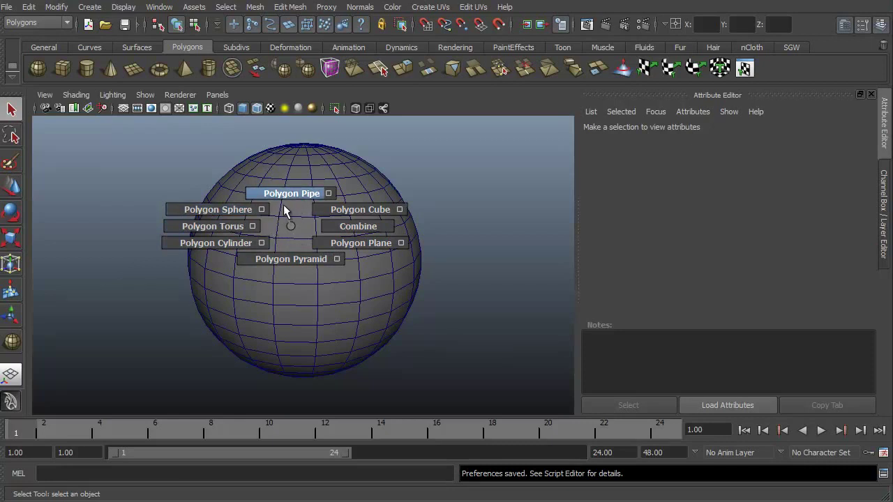
{"action": "right_click_drag", "start_coordinate": [306, 211], "coordinate": [352, 217], "text": "shift"}
{"action": "right_click_drag", "start_coordinate": [290, 307], "coordinate": [320, 326], "text": "shift"}
{"action": "left_click_drag", "start_coordinate": [299, 305], "coordinate": [412, 393]}
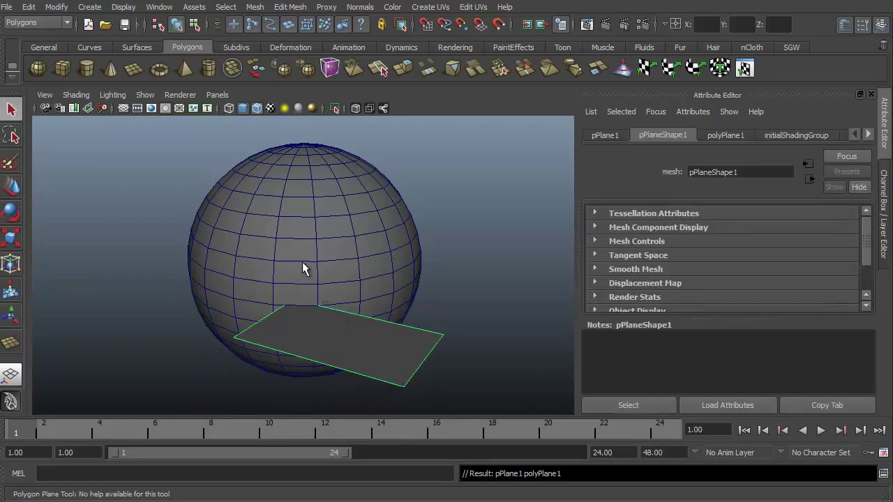
Start the Polygon Pipe tool from the marking menu, draw a tall pipe rising out of the sphere, set its thickness and return to the Select tool
{"action": "right_click_drag", "start_coordinate": [303, 264], "coordinate": [313, 234], "text": "shift"}
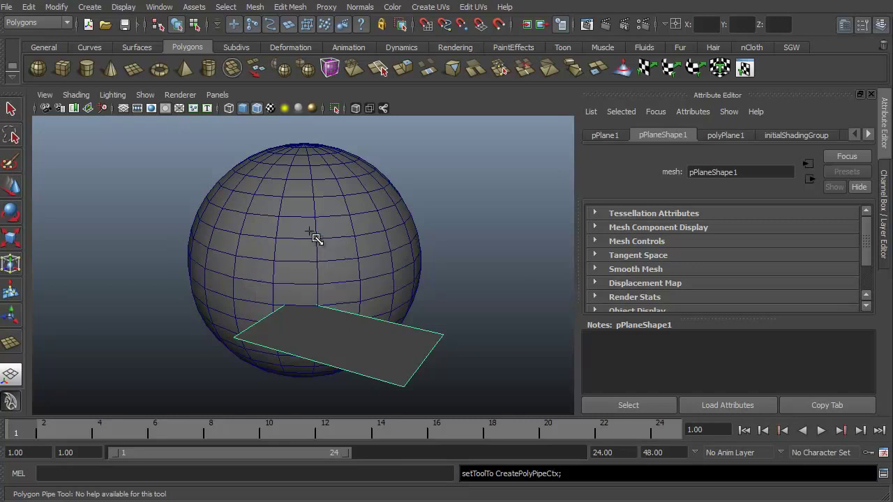
{"action": "left_click", "coordinate": [294, 272]}
{"action": "mouse_move", "coordinate": [346, 300]}
{"action": "left_mouse_down"}
{"action": "mouse_move", "coordinate": [354, 140]}
{"action": "mouse_move", "coordinate": [367, 95]}
{"action": "left_mouse_up"}
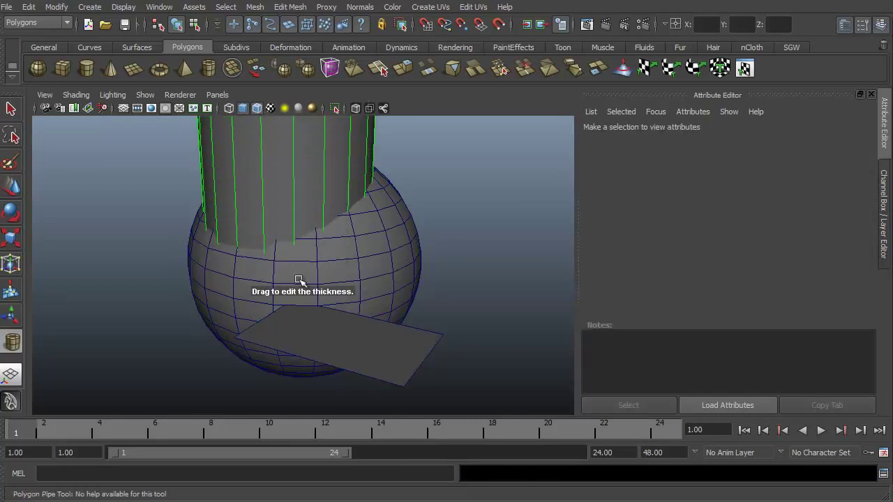
{"action": "left_click", "coordinate": [230, 274]}
{"action": "mouse_move", "coordinate": [194, 294]}
{"action": "left_mouse_down", "text": "alt"}
{"action": "mouse_move", "coordinate": [160, 216]}
{"action": "mouse_move", "coordinate": [205, 247]}
{"action": "mouse_move", "coordinate": [198, 293]}
{"action": "left_mouse_up", "text": "alt"}
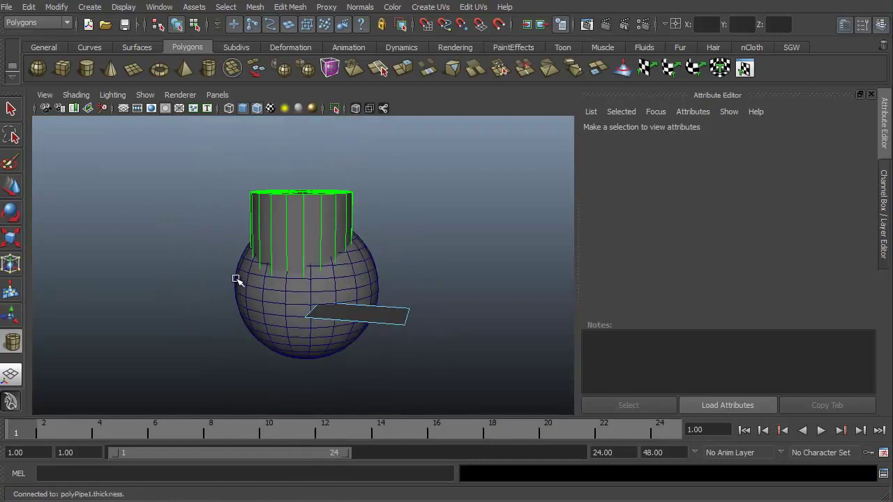
{"action": "key", "text": "q"}
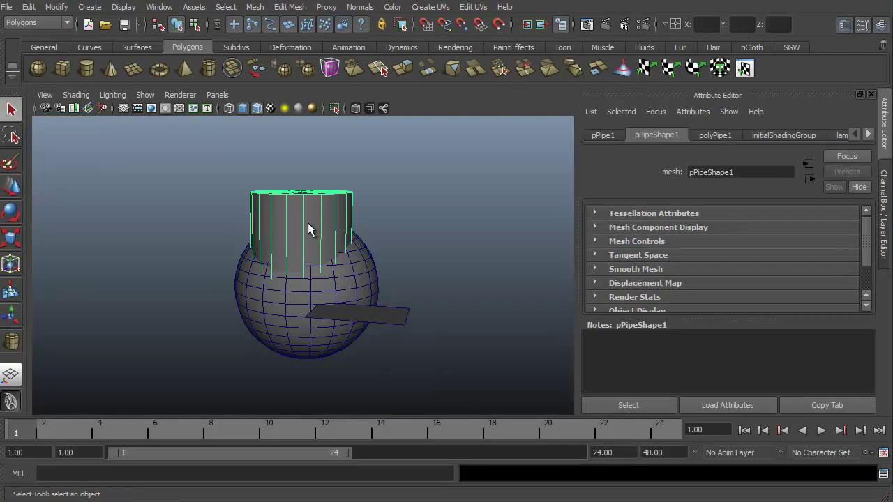
Delete the pipe, the sphere and the plane to empty the scene
{"action": "key", "text": "F8"}
{"action": "key", "text": "Delete"}
{"action": "left_click", "coordinate": [295, 261]}
{"action": "key", "text": "Delete"}
{"action": "left_click", "coordinate": [328, 312]}
{"action": "key", "text": "Delete"}
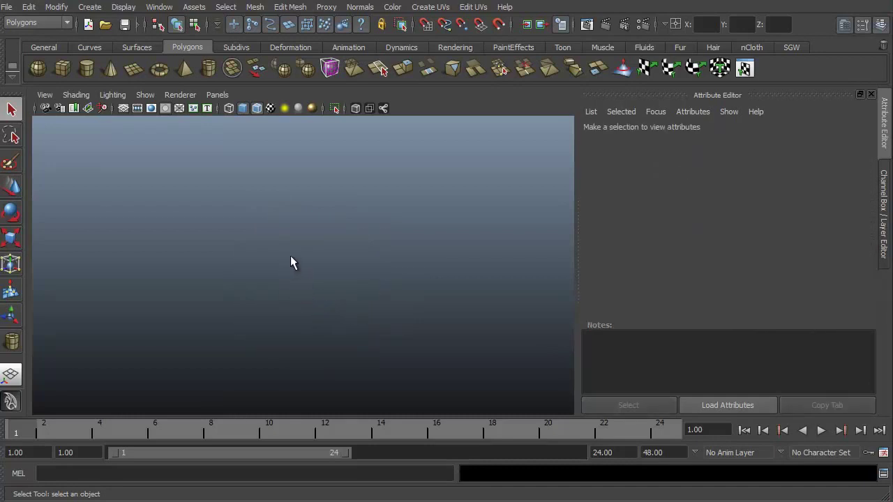
Start Polygon Pipe from the marking menu and draw an upright, thick-walled pipe in the middle of the empty scene
{"action": "right_click_drag", "start_coordinate": [298, 258], "coordinate": [290, 236], "text": "shift"}
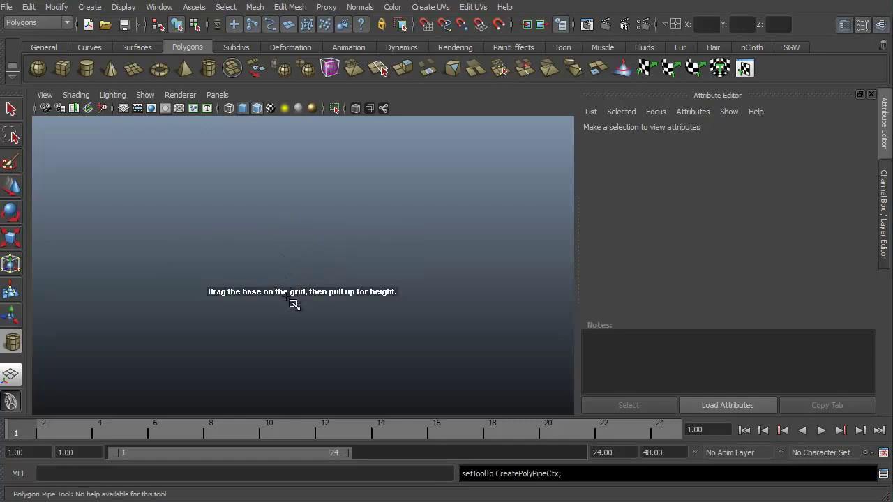
{"action": "left_click_drag", "start_coordinate": [285, 300], "coordinate": [315, 211]}
{"action": "left_click_drag", "start_coordinate": [160, 282], "coordinate": [192, 284], "text": "alt"}
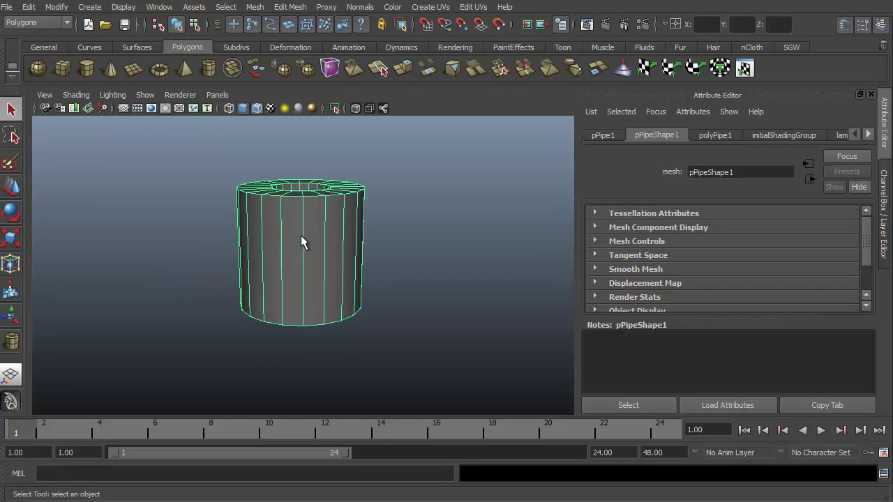
Activate the Polygon Cube tool from the marking menu over the pipe
{"action": "key", "text": "space"}
{"action": "right_click", "coordinate": [304, 230]}
{"action": "right_click_drag", "start_coordinate": [302, 233], "coordinate": [317, 222], "text": "alt"}
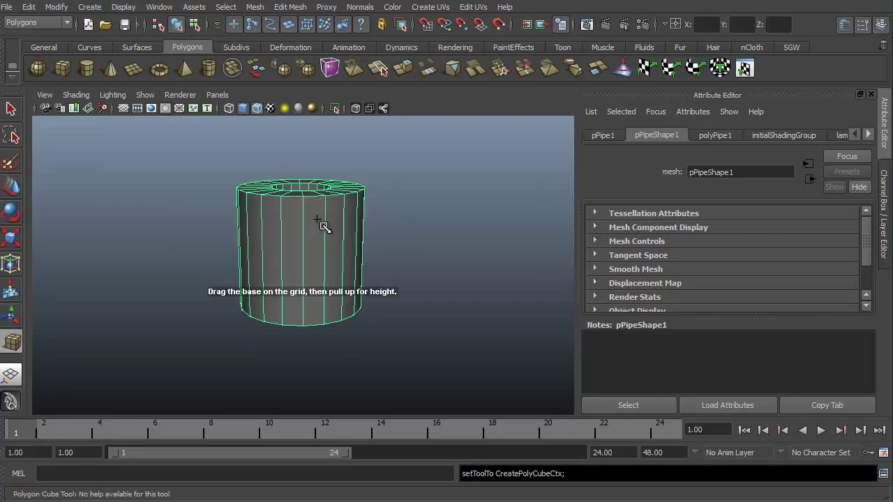
Delete the Demotest marking menu in the Marking Menu Editor without making a backup, and close the Marking Menus window
{"action": "left_click", "coordinate": [159, 10]}
{"action": "mouse_move", "coordinate": [183, 82]}
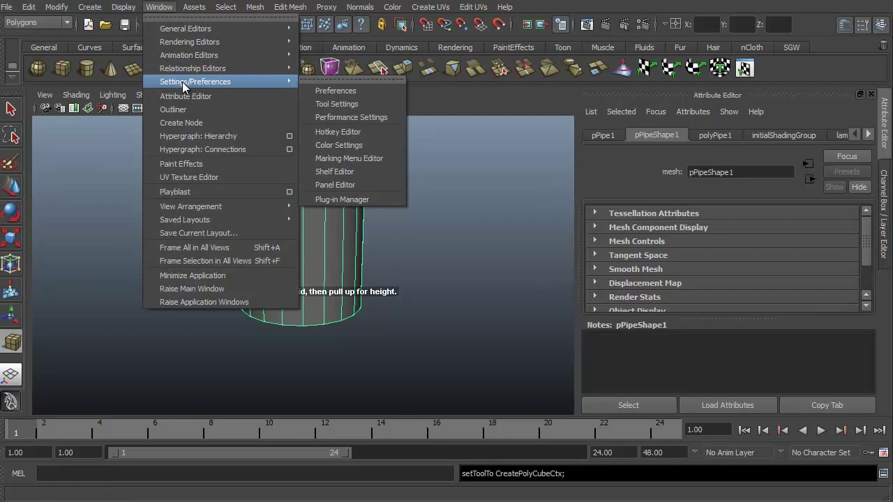
{"action": "left_click", "coordinate": [346, 159]}
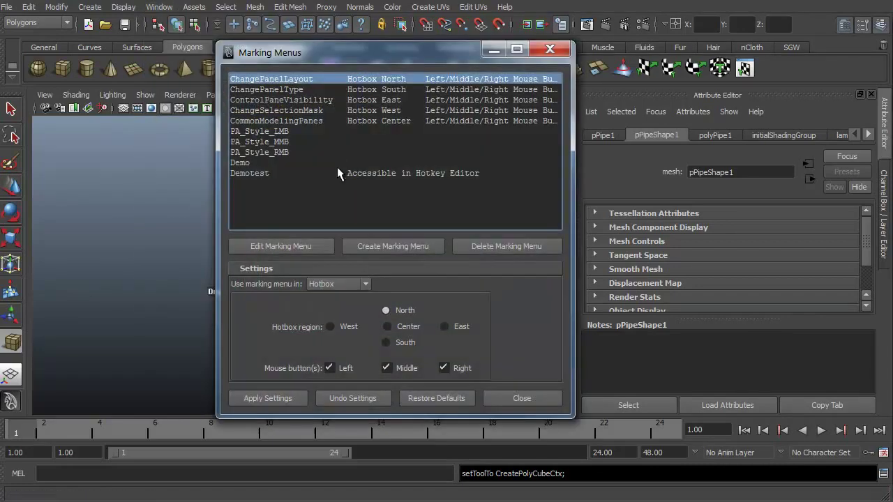
{"action": "left_click", "coordinate": [256, 175]}
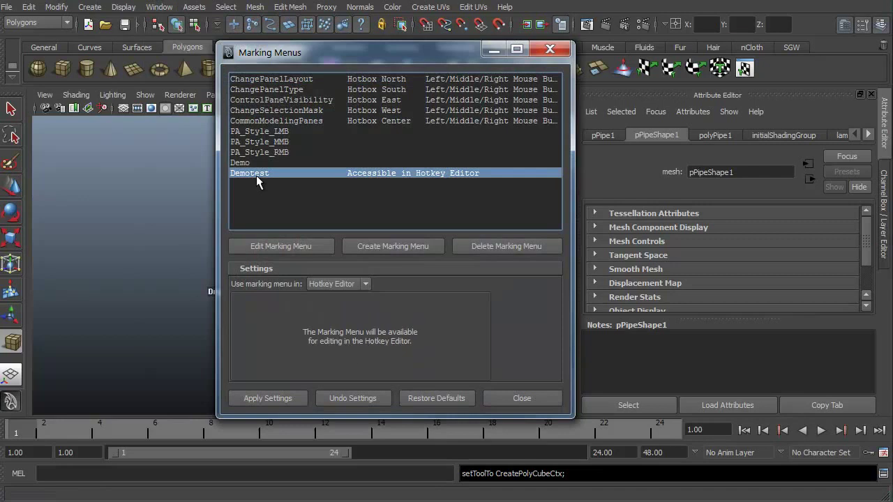
{"action": "left_click", "coordinate": [490, 246]}
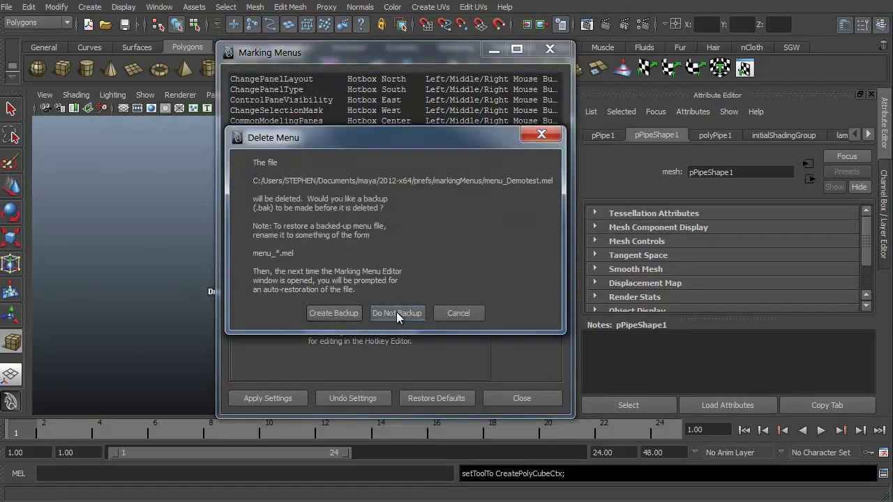
{"action": "left_click", "coordinate": [396, 313]}
{"action": "left_click", "coordinate": [501, 400]}
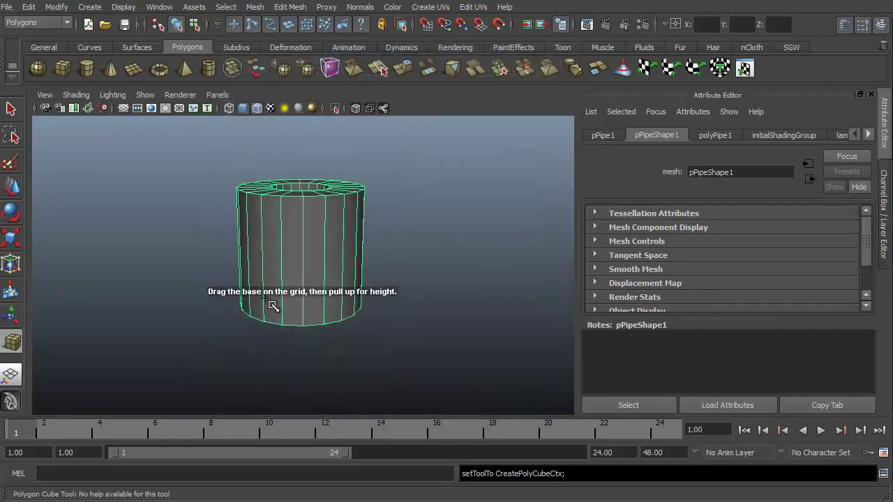